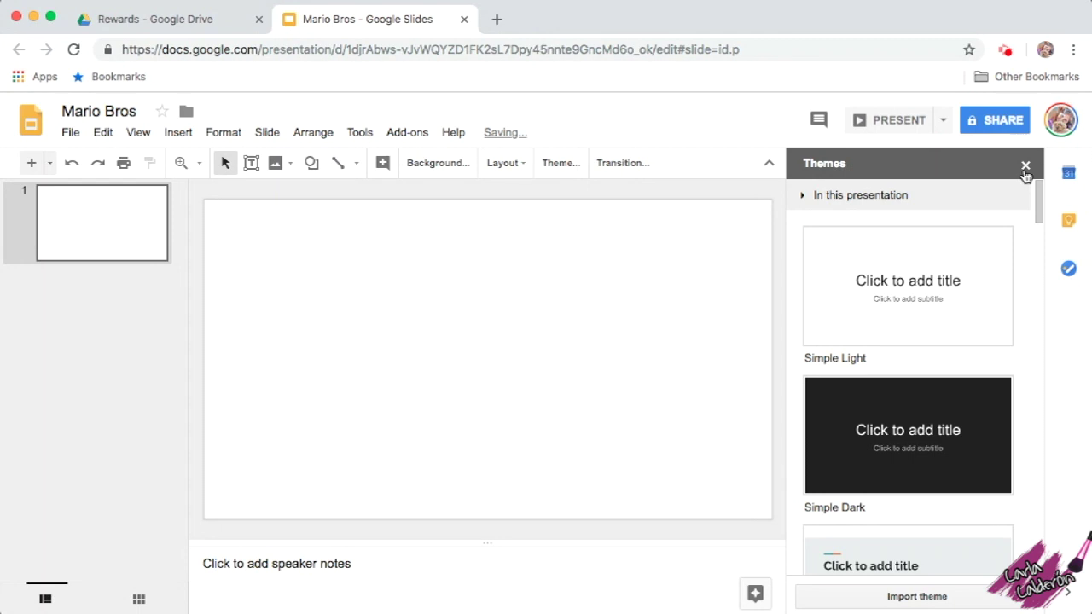
# Step: Close the themes panel and search Google Images for 'mario bros background'
pyautogui.click(1027, 166)
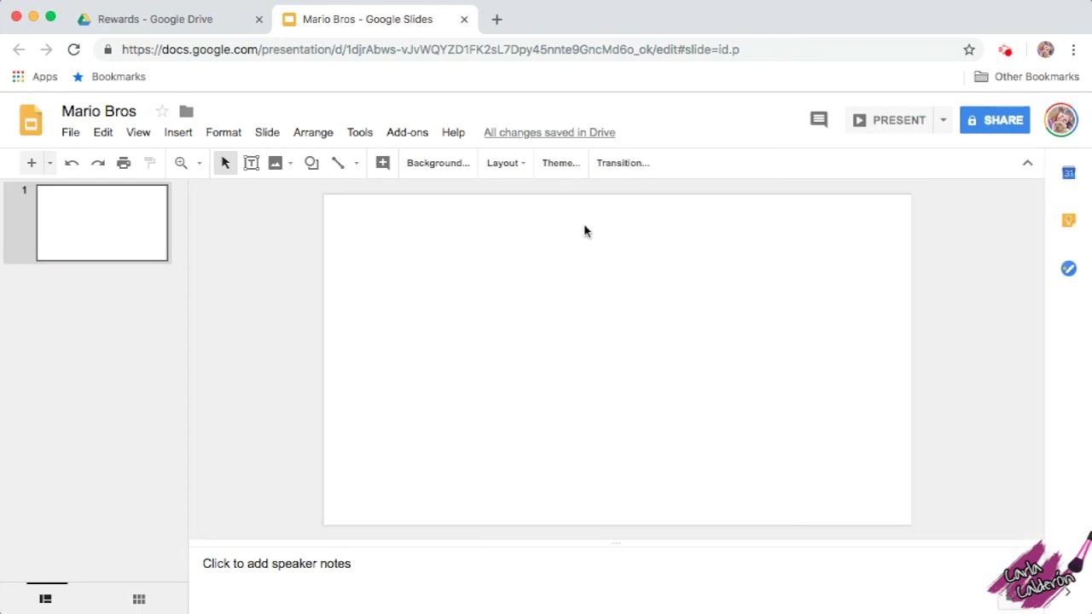
pyautogui.click(495, 21)
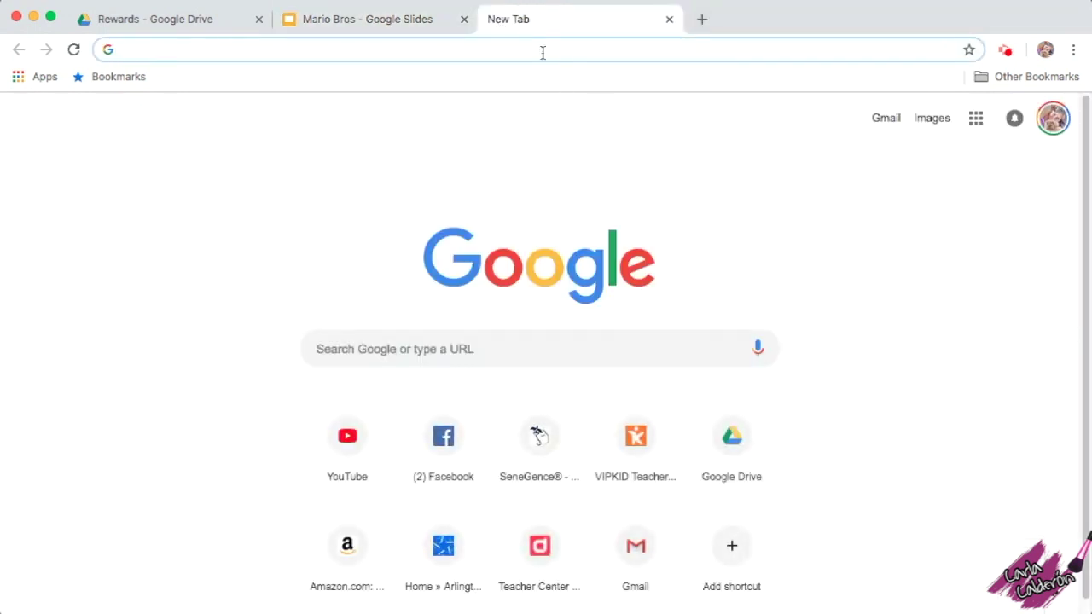
pyautogui.write('mar')
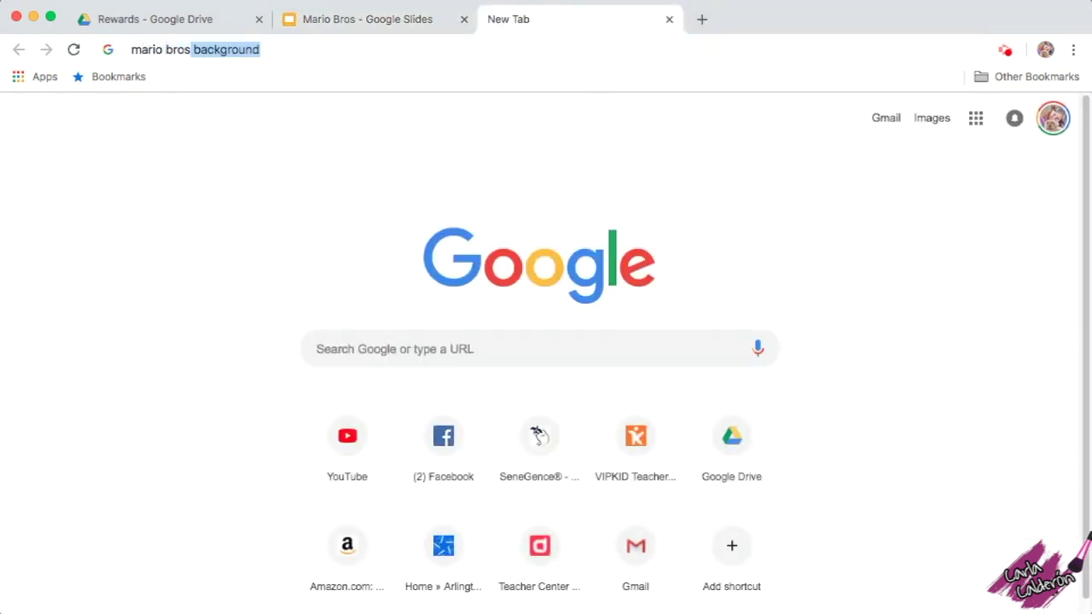
pyautogui.write('io bros')
pyautogui.press('Right')
pyautogui.press('Return')
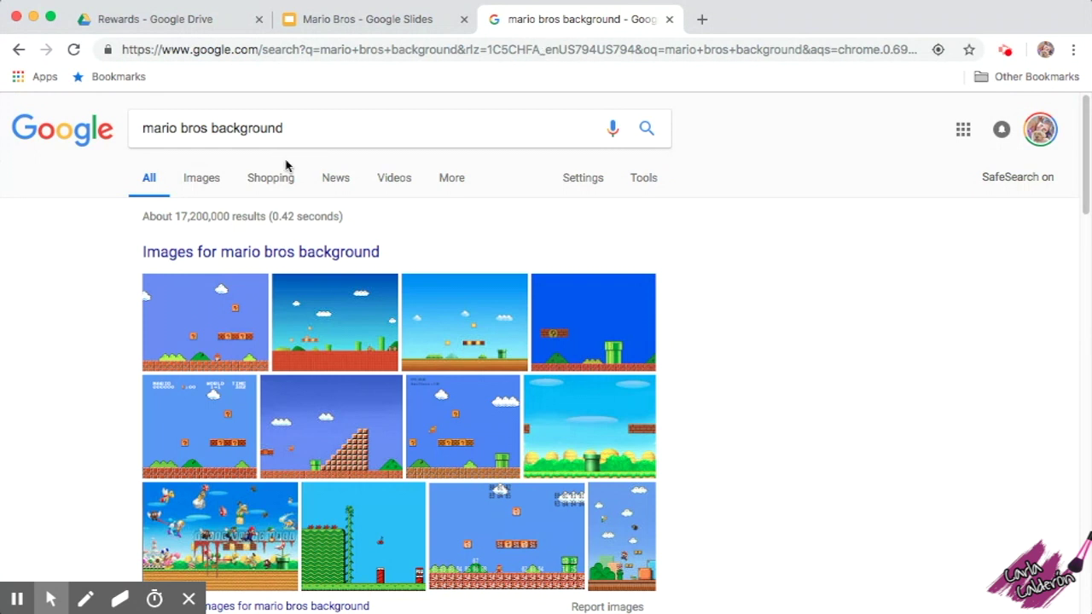
pyautogui.click(211, 181)
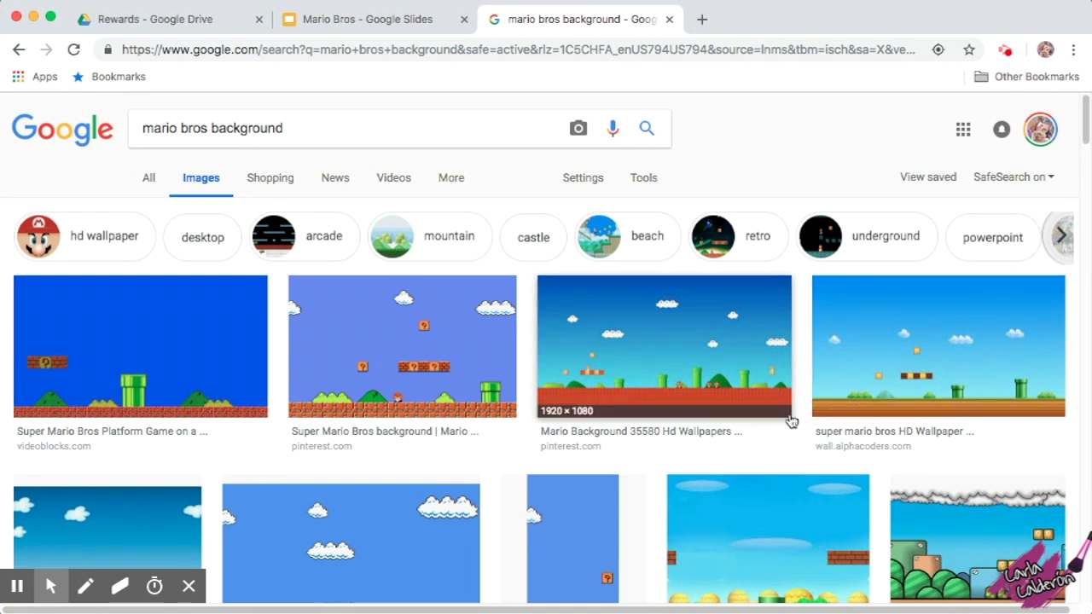
# Step: Scroll the image results and preview the Stupid Mario Brothers Wiki background
pyautogui.scroll(-2, 789, 421)
pyautogui.scroll(-10, 791, 423)
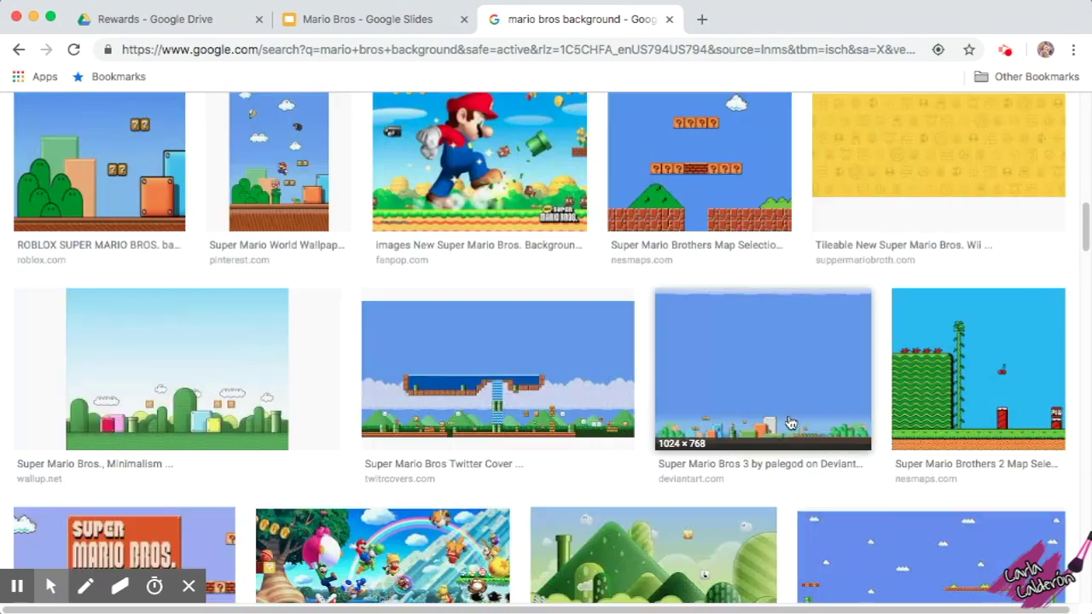
pyautogui.scroll(-10, 790, 411)
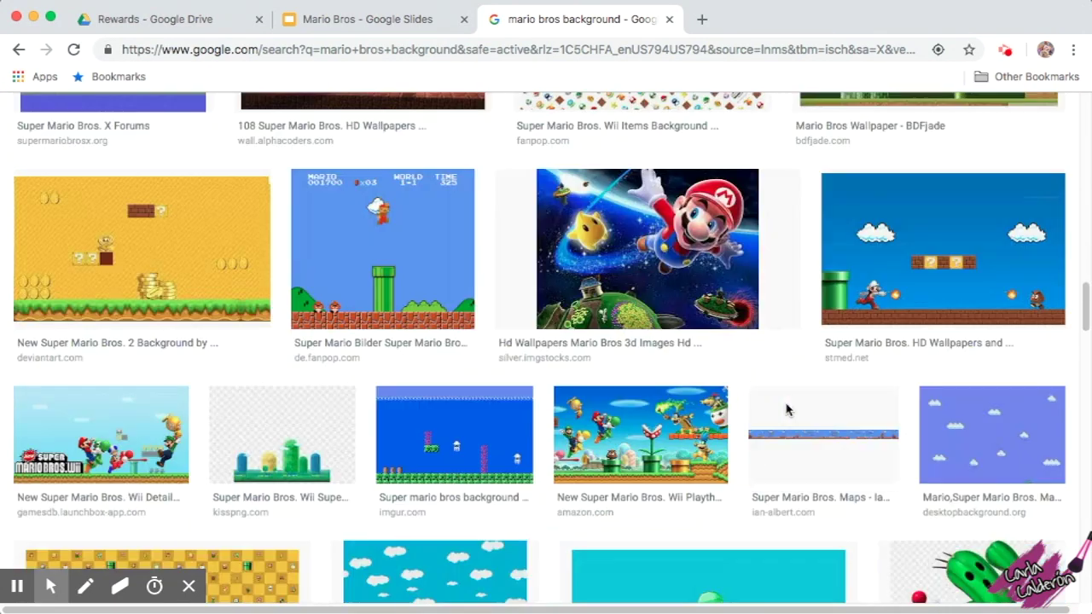
pyautogui.scroll(-5, 789, 409)
pyautogui.scroll(-15, 789, 409)
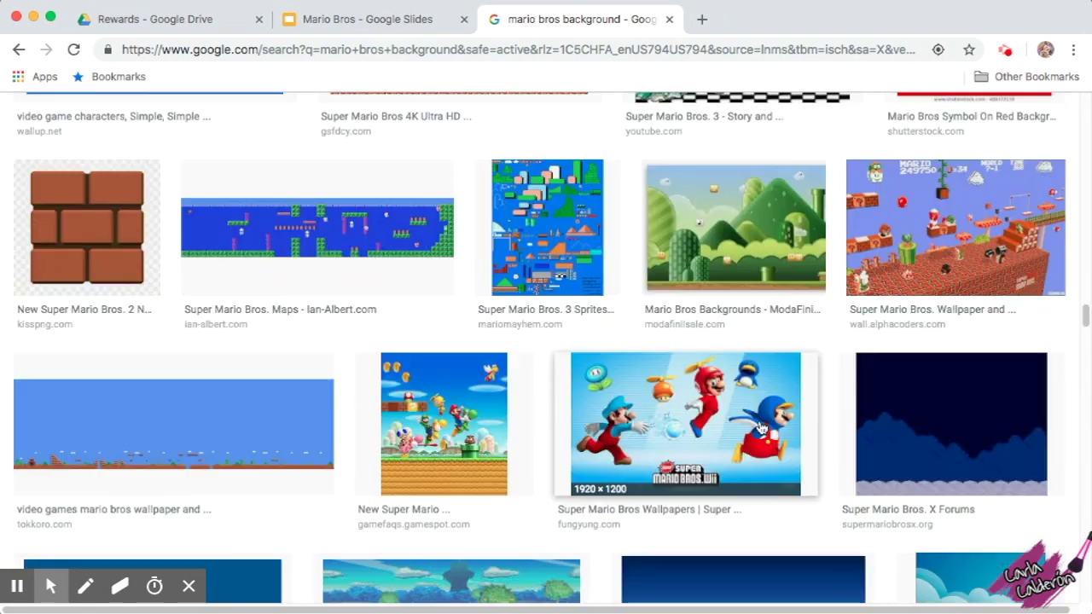
pyautogui.scroll(-15, 769, 442)
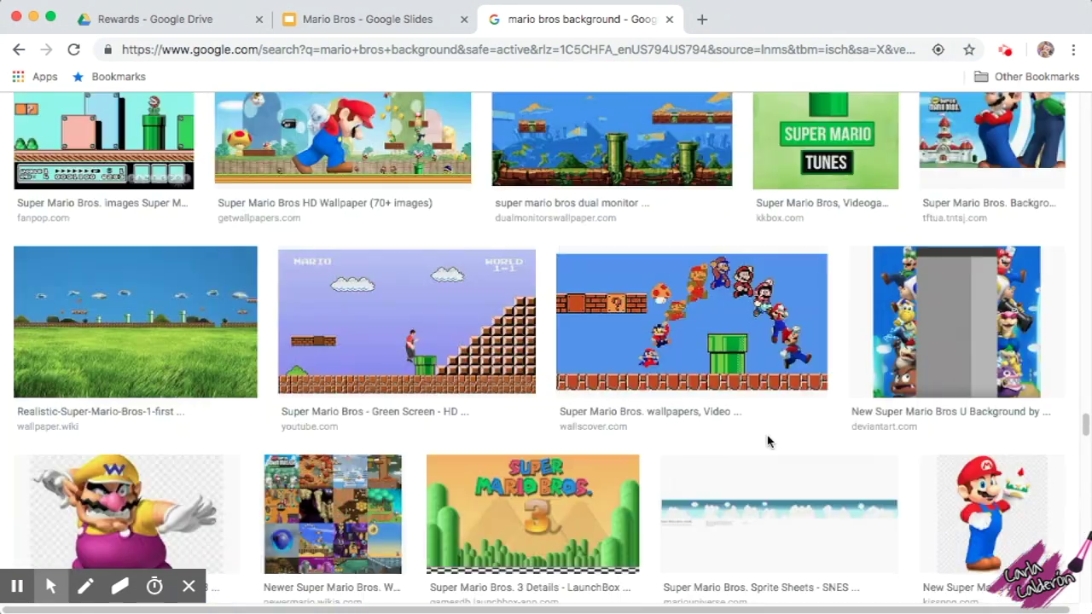
pyautogui.scroll(-6, 769, 442)
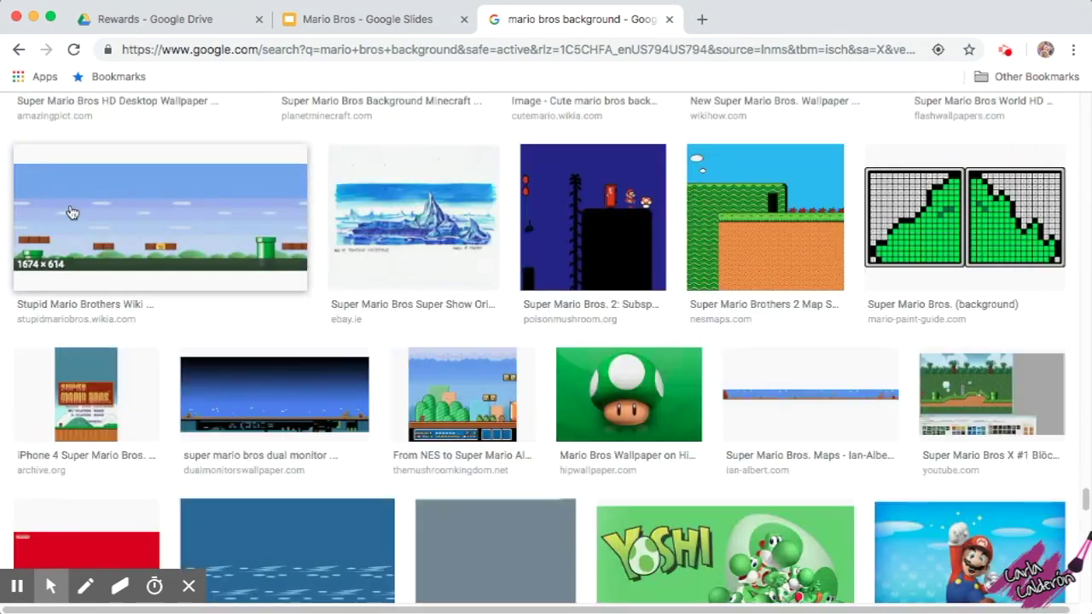
pyautogui.click(159, 232)
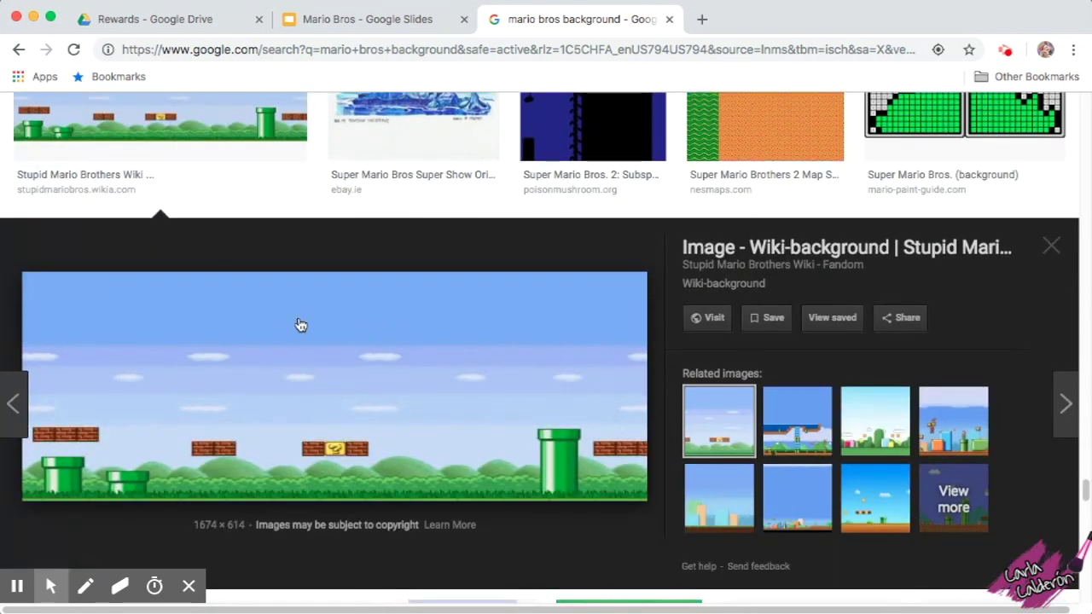
# Step: Open the wiki's Wiki-background file page from the pasted link
pyautogui.click(388, 317)
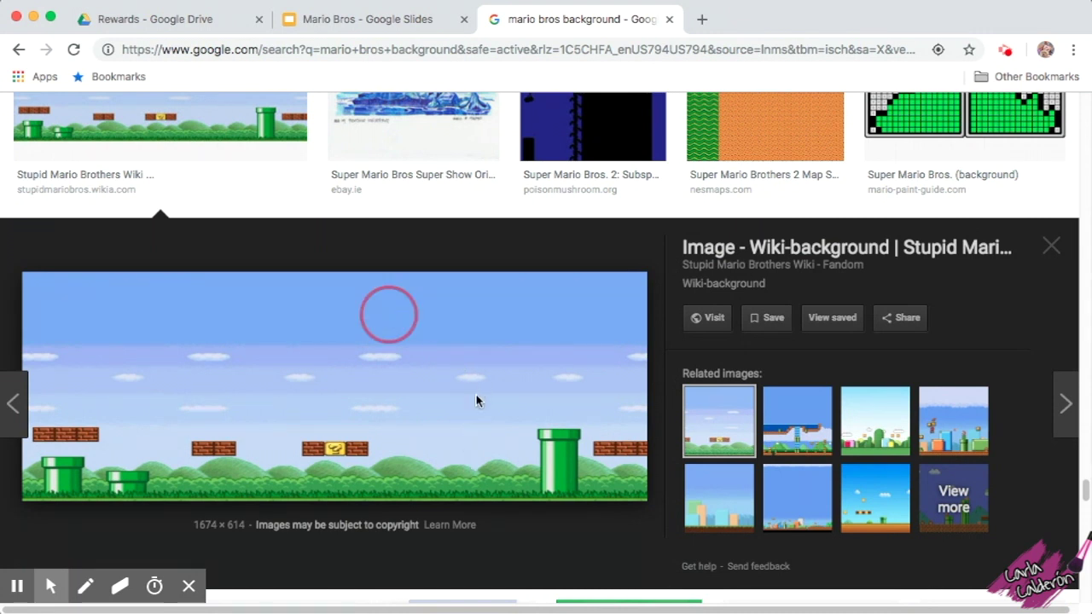
pyautogui.click(440, 49)
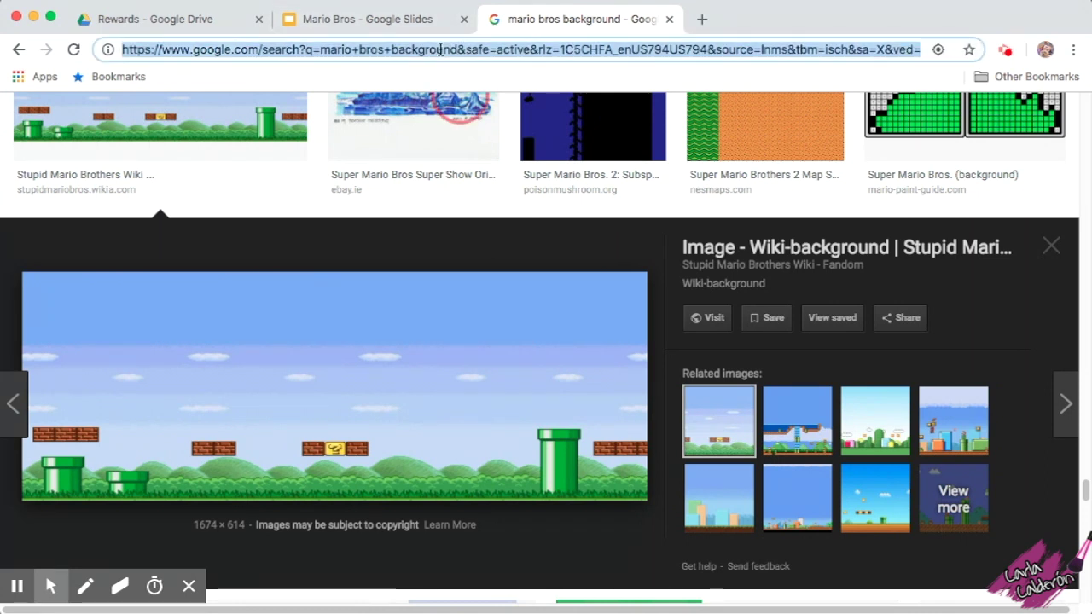
pyautogui.hotkey('ctrl', 'v')
pyautogui.press('Return')
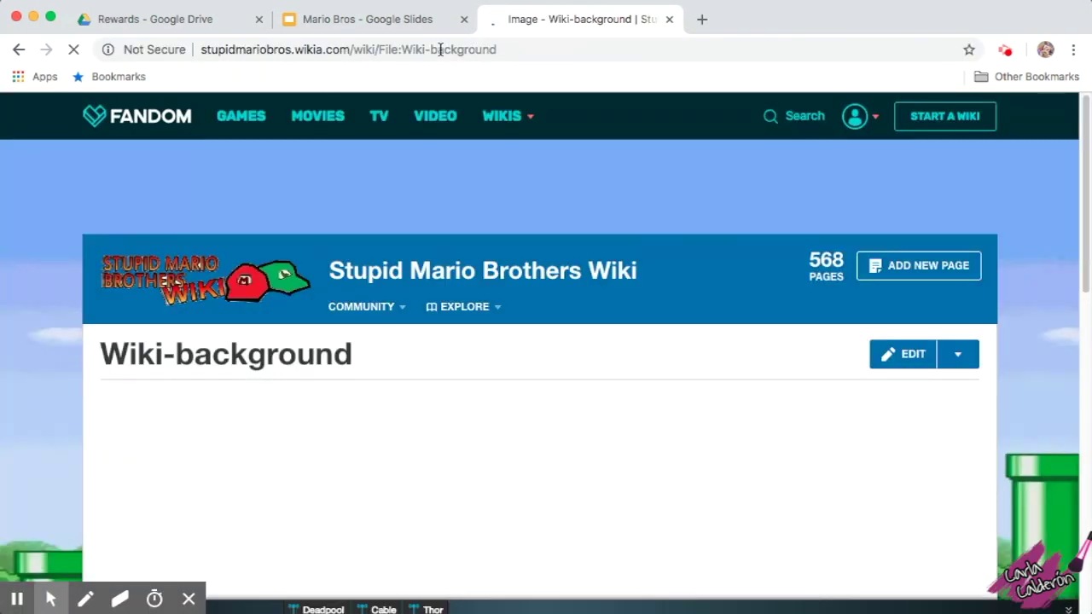
pyautogui.scroll(-3, 714, 469)
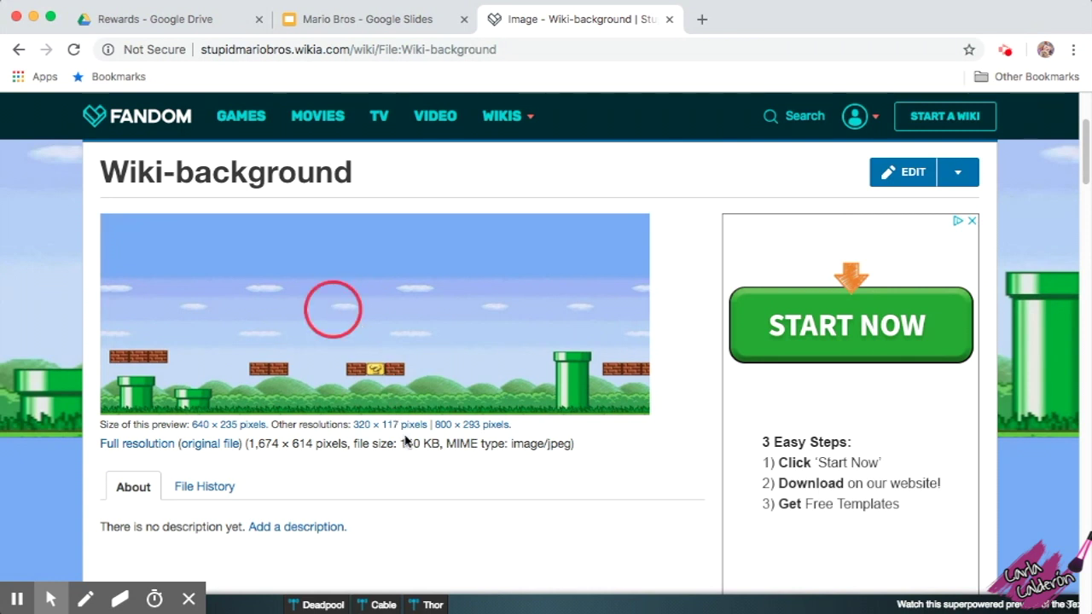
# Step: Open the full-resolution 1674 × 614 Wiki-background image, then return to the Mario Bros presentation
pyautogui.click(414, 395)
pyautogui.click(422, 350)
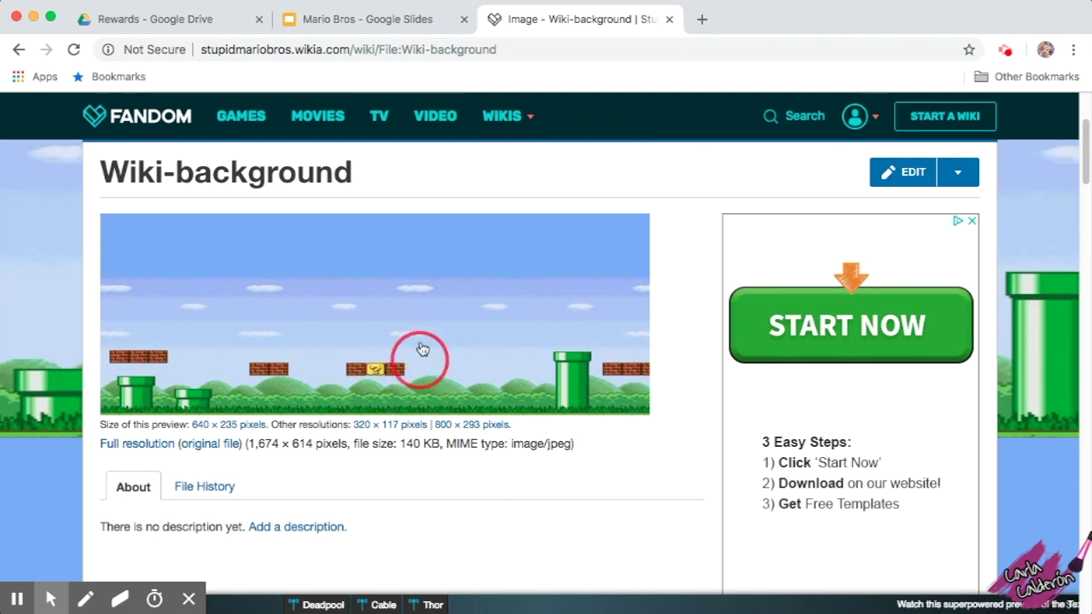
pyautogui.click(530, 48)
pyautogui.press('super+v')
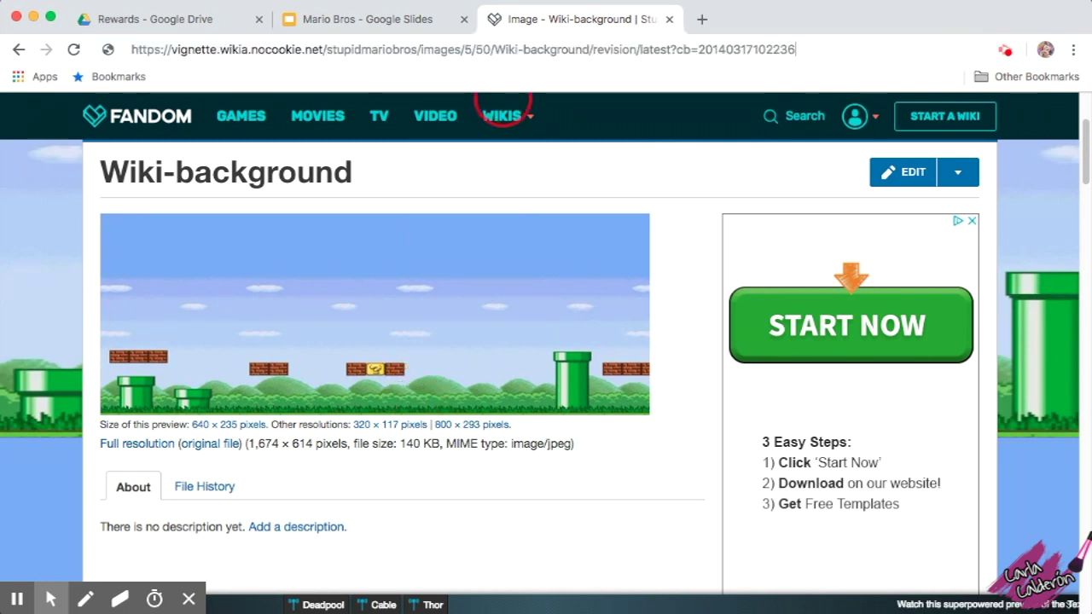
pyautogui.press('Return')
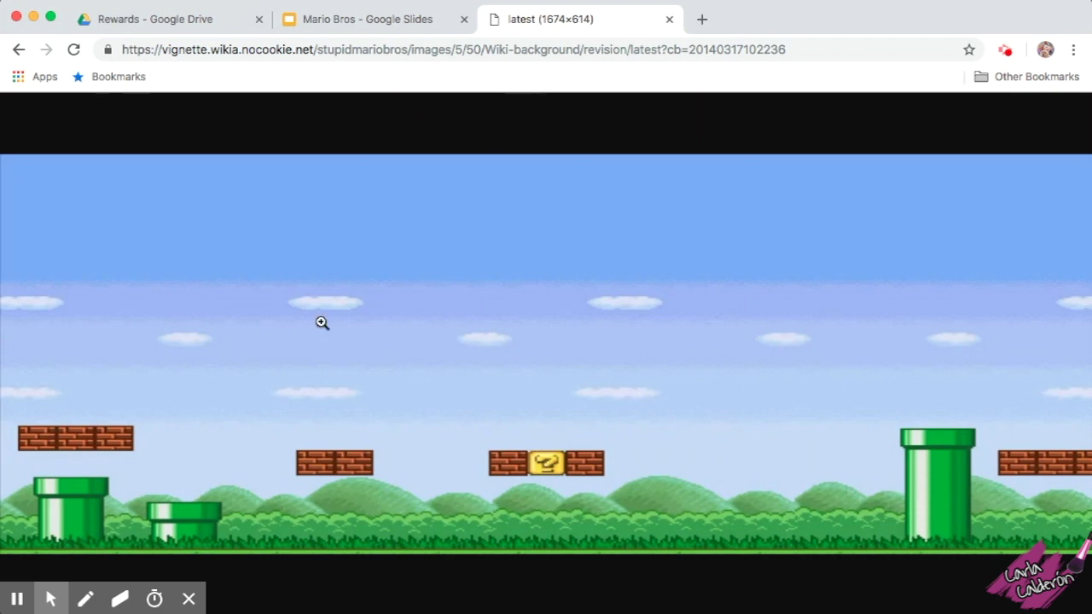
pyautogui.click(307, 28)
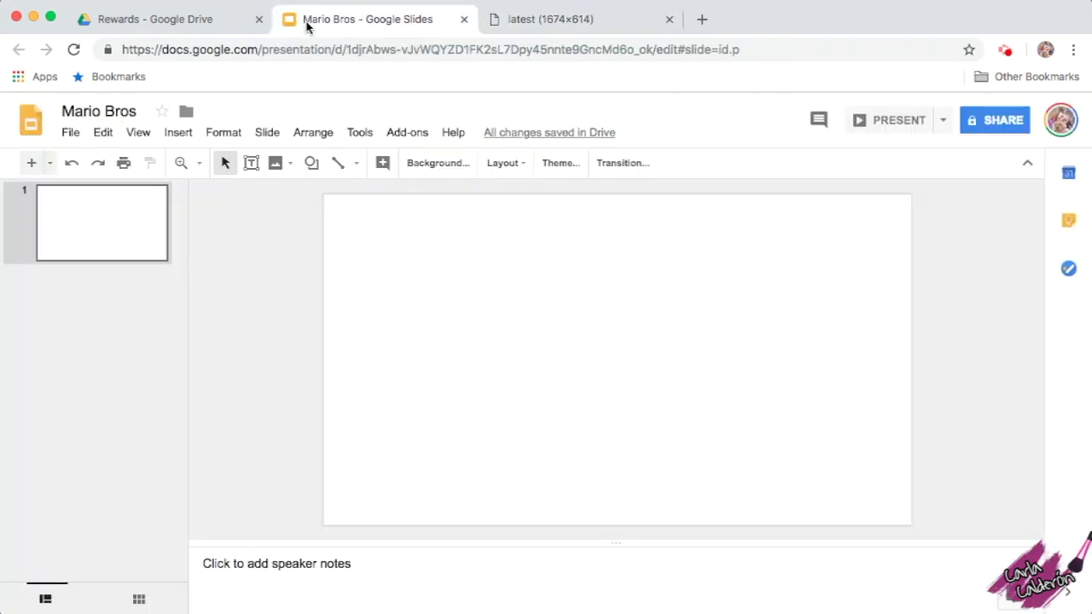
# Step: Paste the wiki image address into the slide's Background > Choose image > By URL box
pyautogui.click(434, 162)
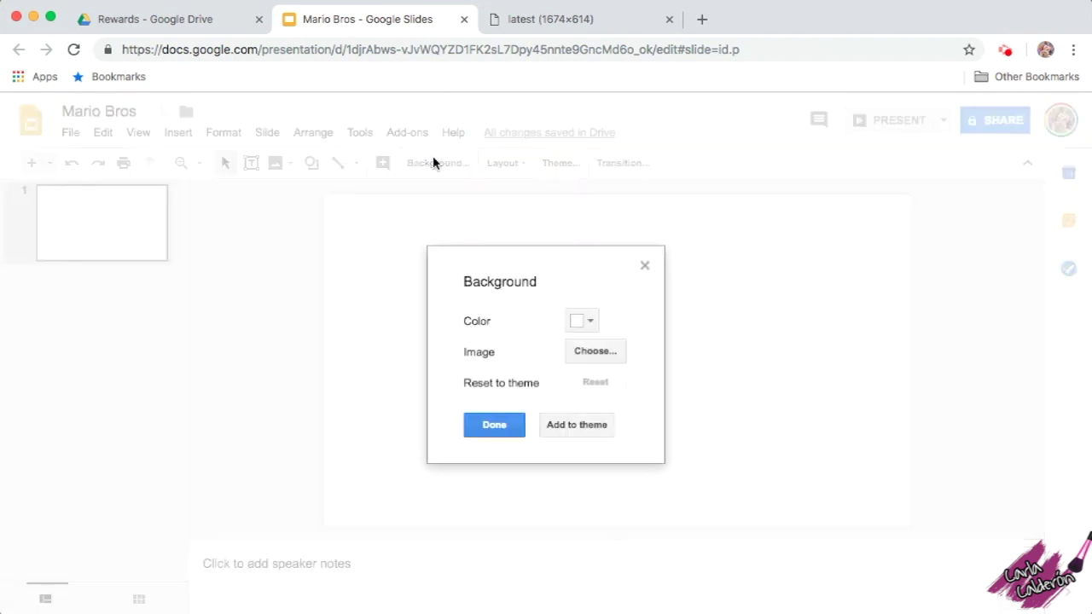
pyautogui.click(594, 358)
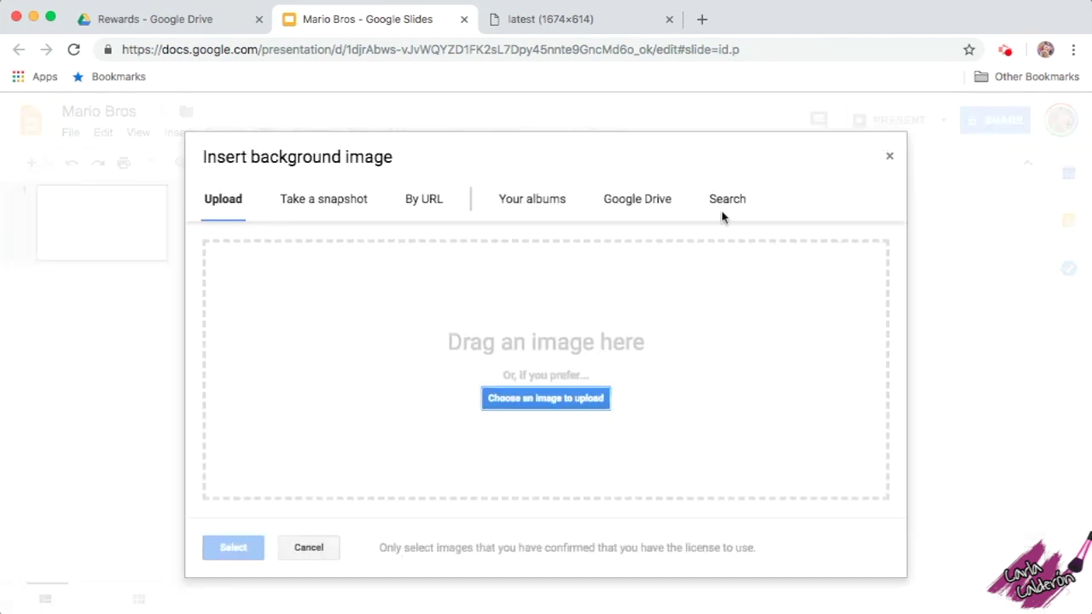
pyautogui.click(426, 205)
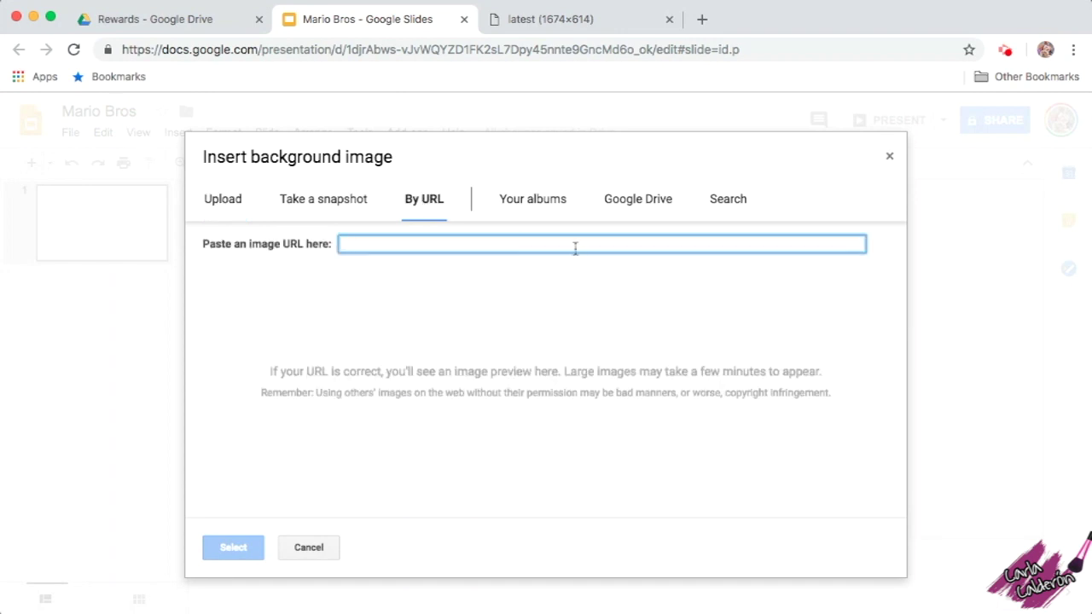
pyautogui.press('super+v')
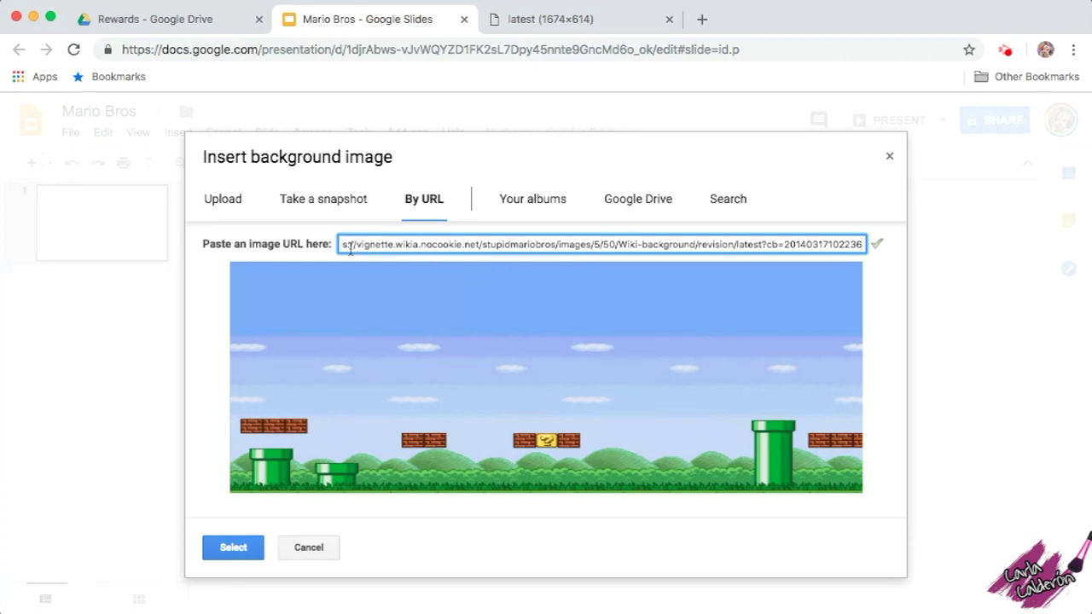
# Step: Clear the truncated image address and go back to the full-size image tab
pyautogui.moveTo(566, 245); pyautogui.dragTo(875, 246)
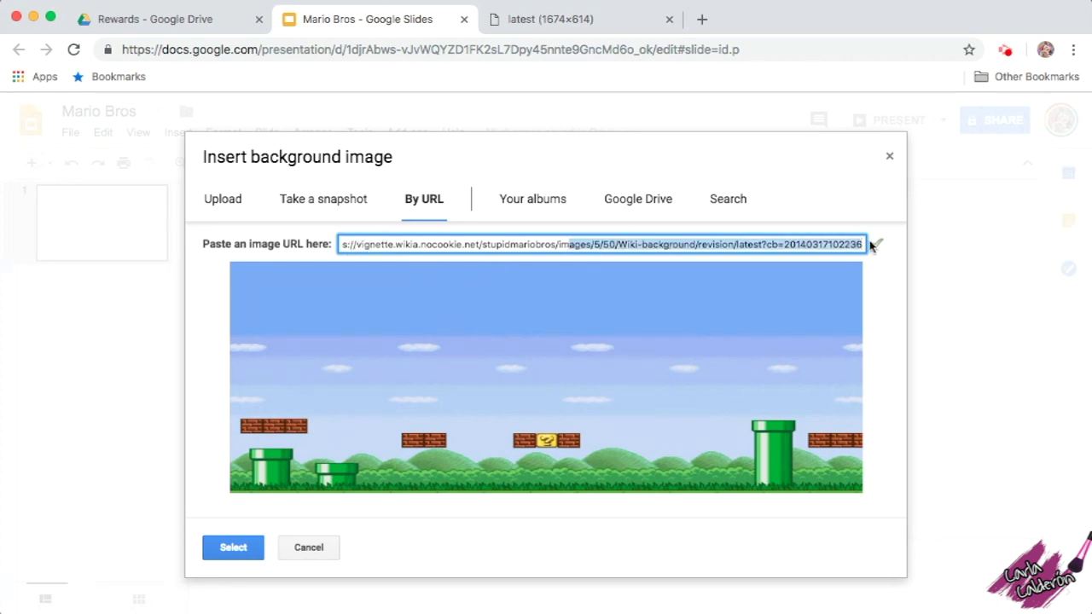
pyautogui.press('BackSpace')
pyautogui.press('BackSpace')
pyautogui.press('BackSpace')
pyautogui.press('BackSpace')
pyautogui.press('BackSpace')
pyautogui.press('BackSpace')
pyautogui.press('BackSpace')
pyautogui.press('BackSpace')
pyautogui.press('BackSpace')
pyautogui.press('BackSpace')
pyautogui.press('BackSpace')
pyautogui.press('BackSpace')
pyautogui.press('BackSpace')
pyautogui.press('BackSpace')
pyautogui.press('BackSpace')
pyautogui.press('BackSpace')
pyautogui.moveTo(558, 244); pyautogui.dragTo(334, 244)
pyautogui.press('BackSpace')
pyautogui.click(516, 31)
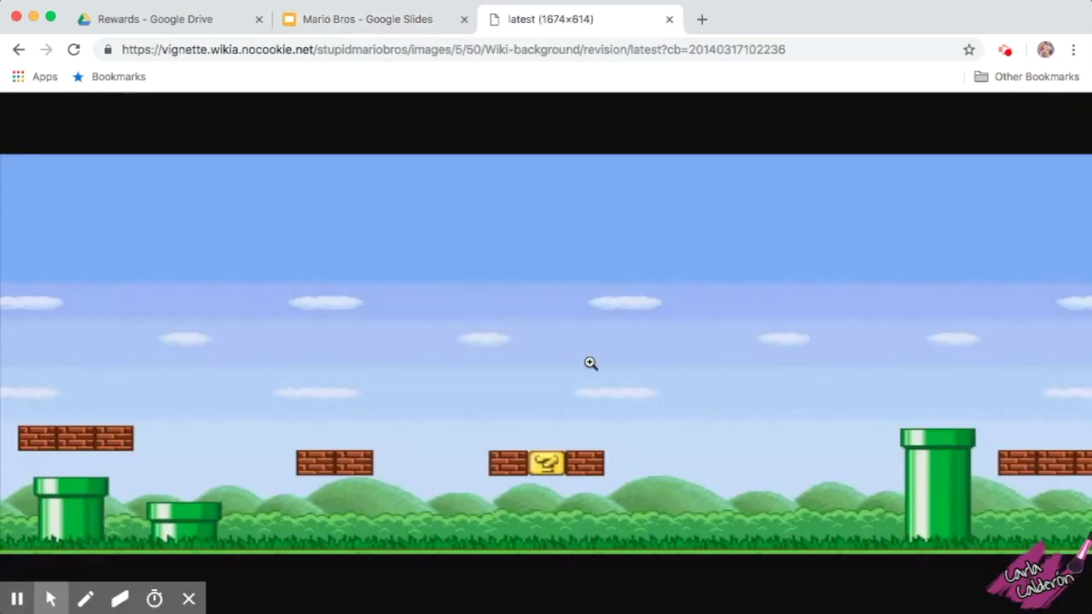
# Step: Copy the wiki file page address and paste it into the background URL box
pyautogui.click(19, 52)
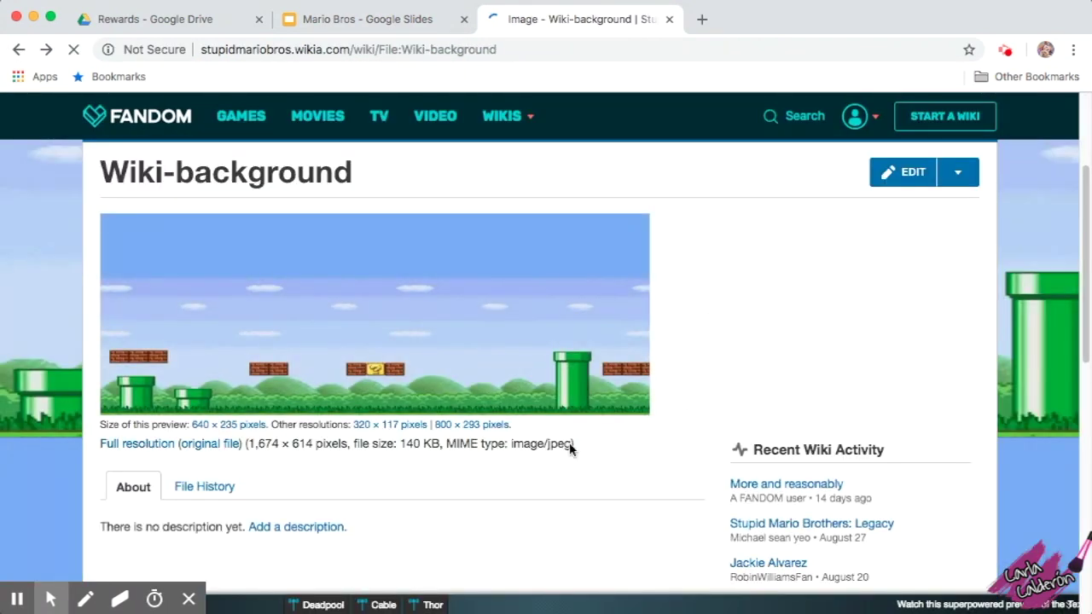
pyautogui.click(370, 51)
pyautogui.press('super+c')
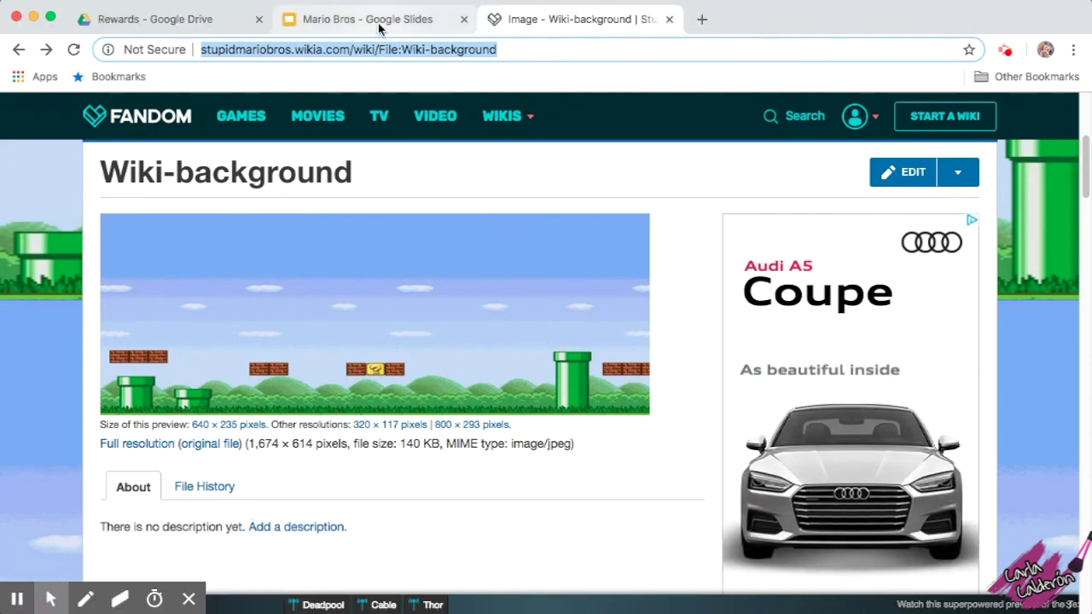
pyautogui.click(380, 25)
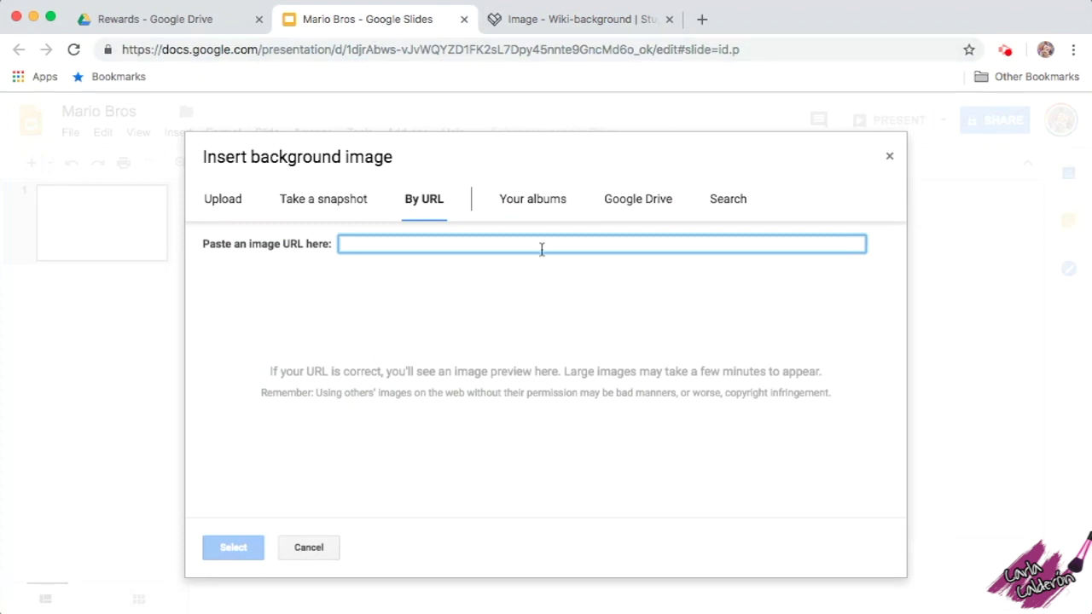
pyautogui.press('super+v')
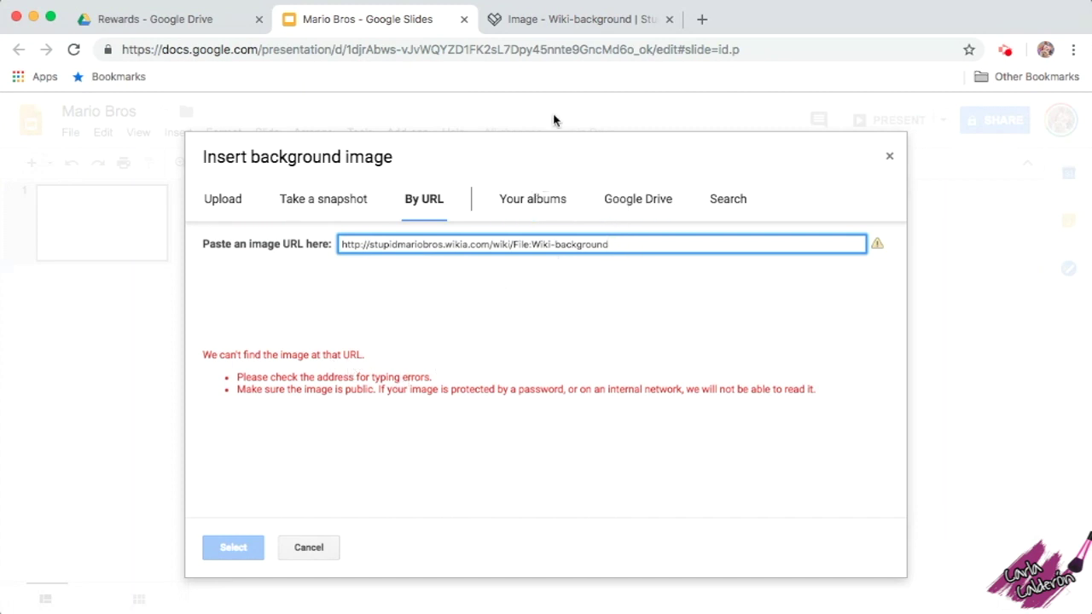
# Step: Copy the background's direct image address and open the full-resolution image
pyautogui.click(558, 25)
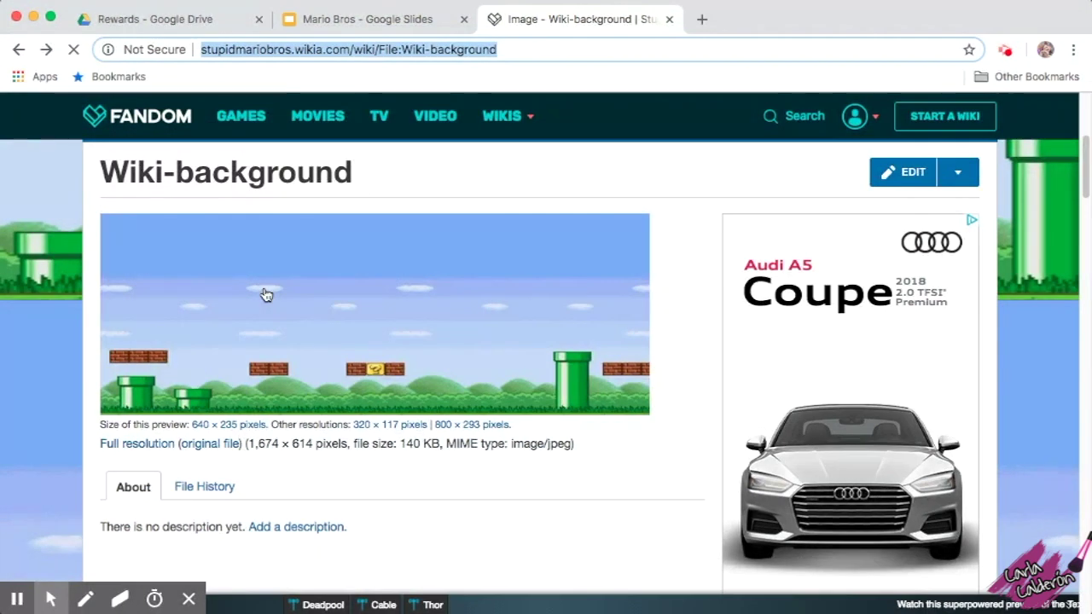
pyautogui.click(317, 292)
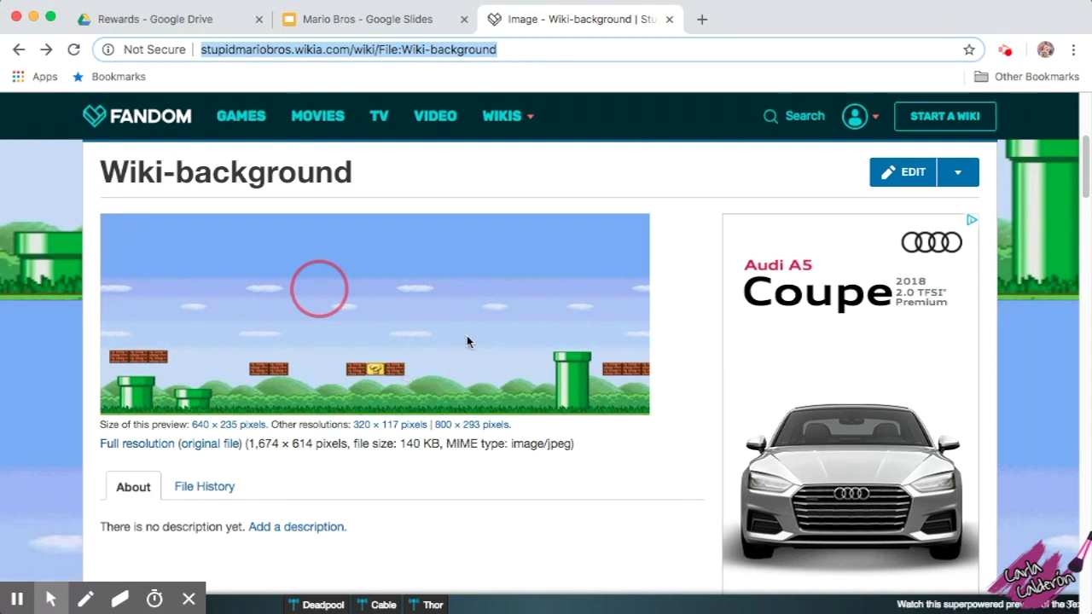
pyautogui.moveTo(500, 247); pyautogui.dragTo(439, 110)
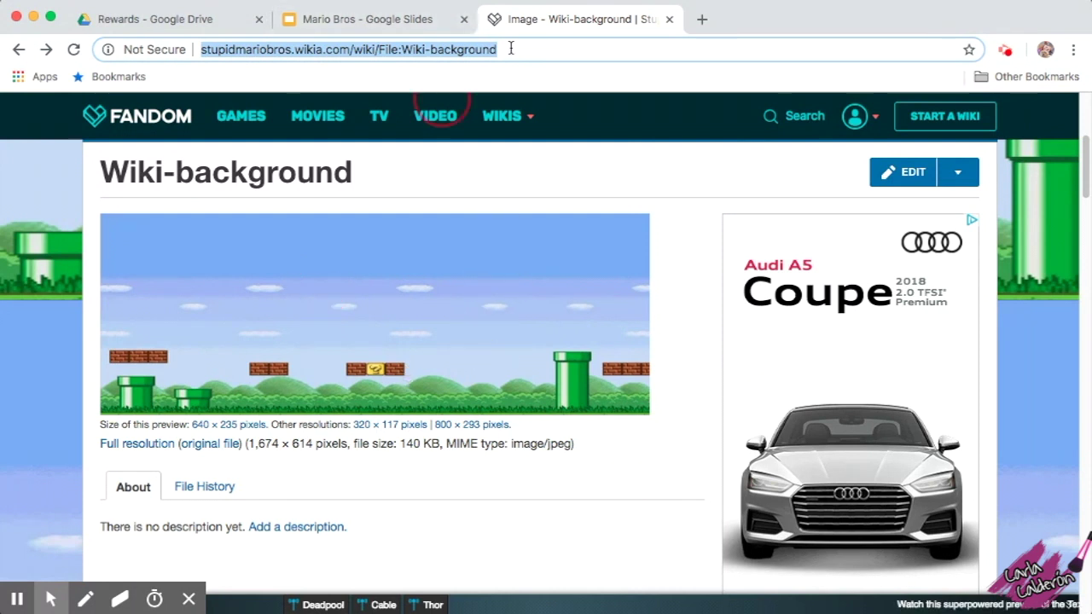
pyautogui.moveTo(519, 51); pyautogui.dragTo(122, 48)
pyautogui.hotkey('ctrl', 'v')
pyautogui.press('Return')
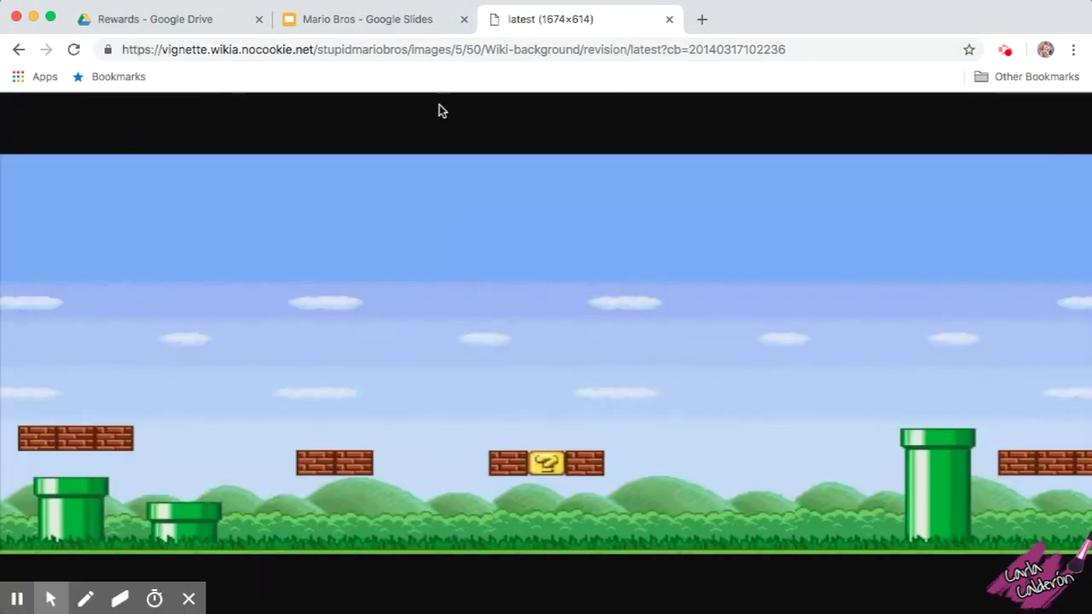
# Step: Paste the direct address By URL, select the Mario level scene and apply it as background
pyautogui.click(361, 18)
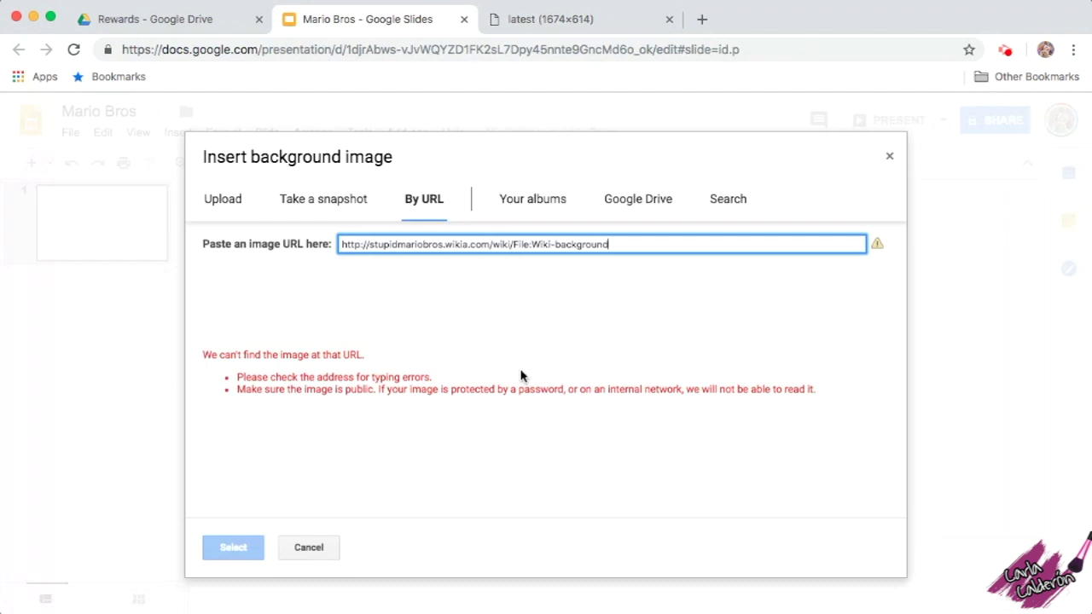
pyautogui.moveTo(739, 246); pyautogui.dragTo(257, 232)
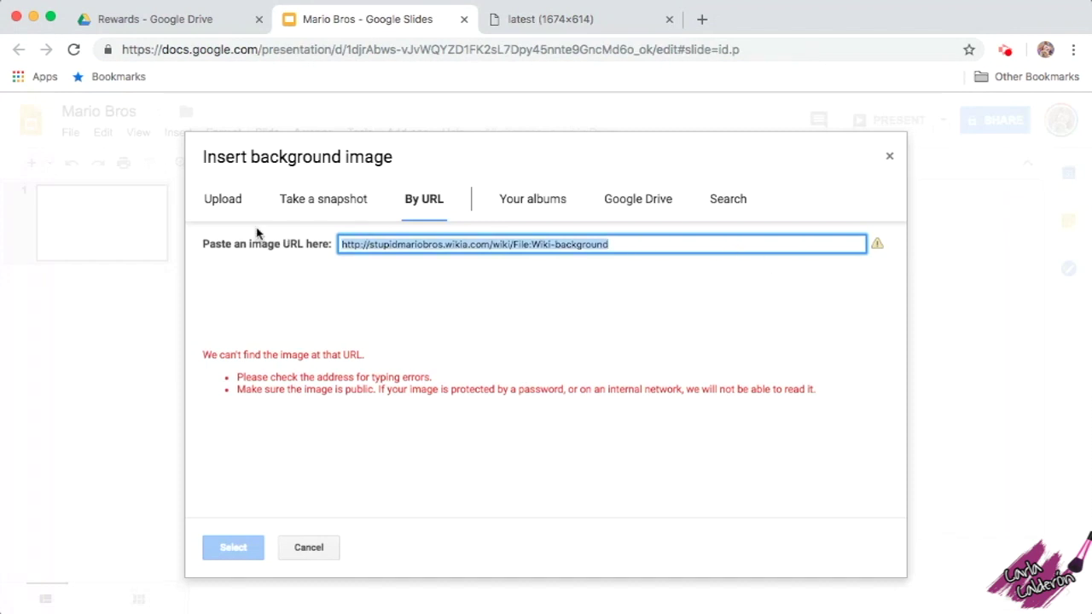
pyautogui.hotkey('ctrl', 'v')
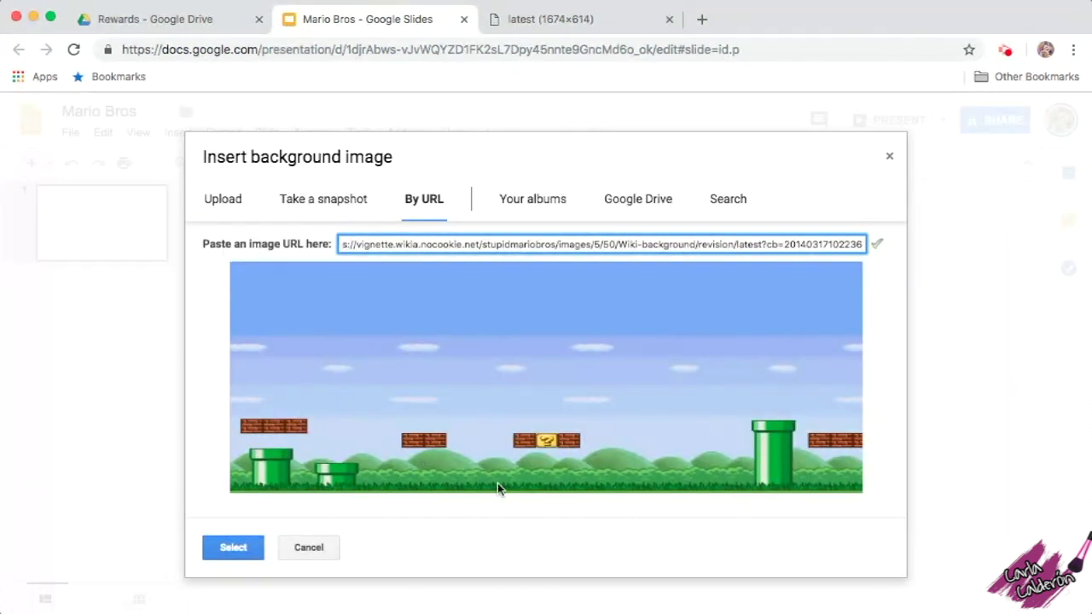
pyautogui.click(224, 548)
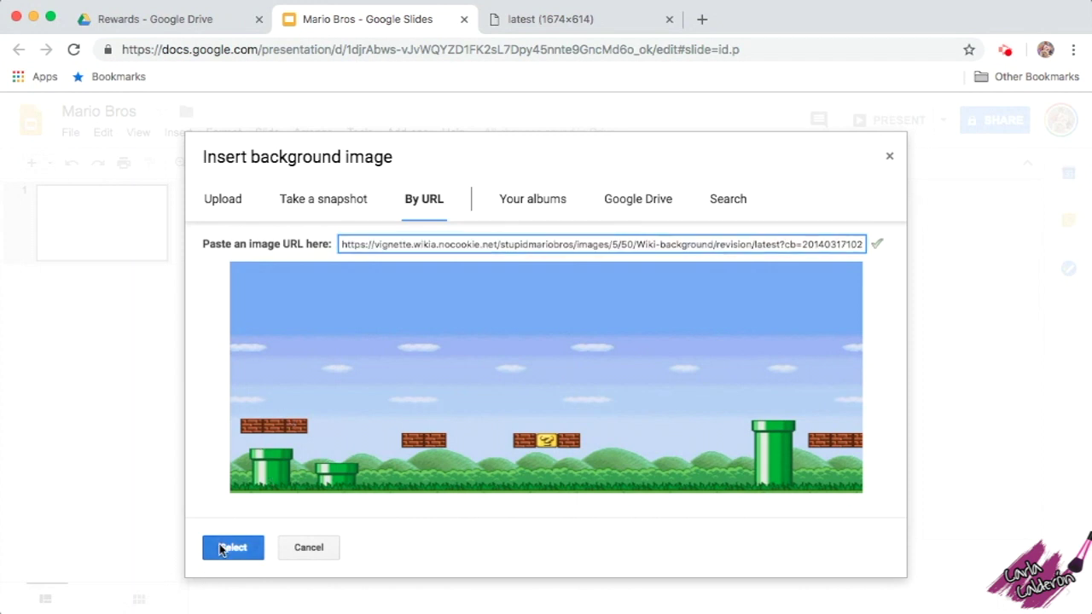
pyautogui.click(491, 425)
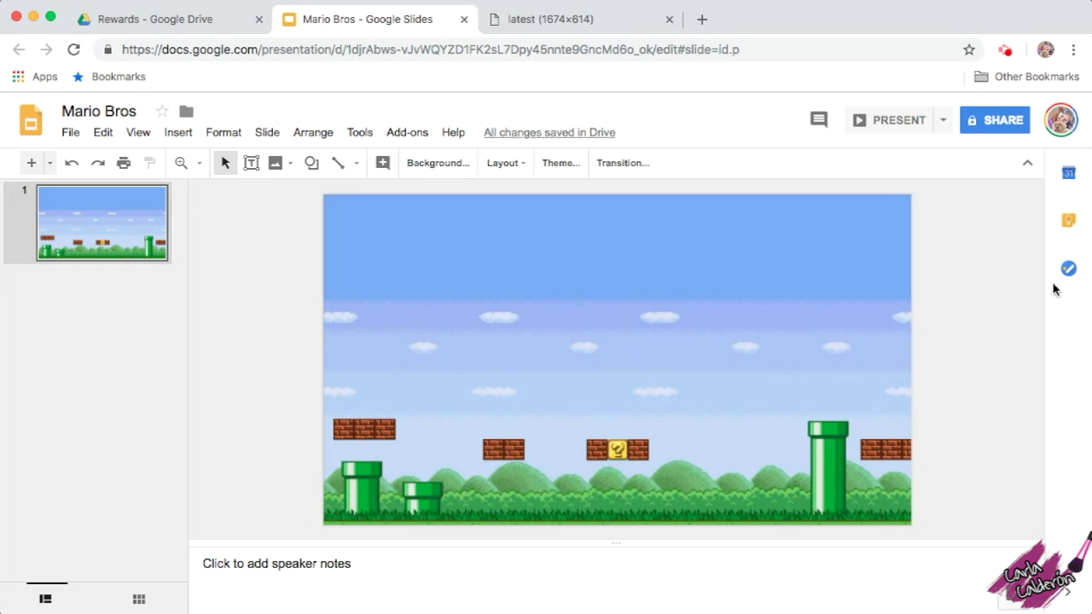
pyautogui.click(536, 21)
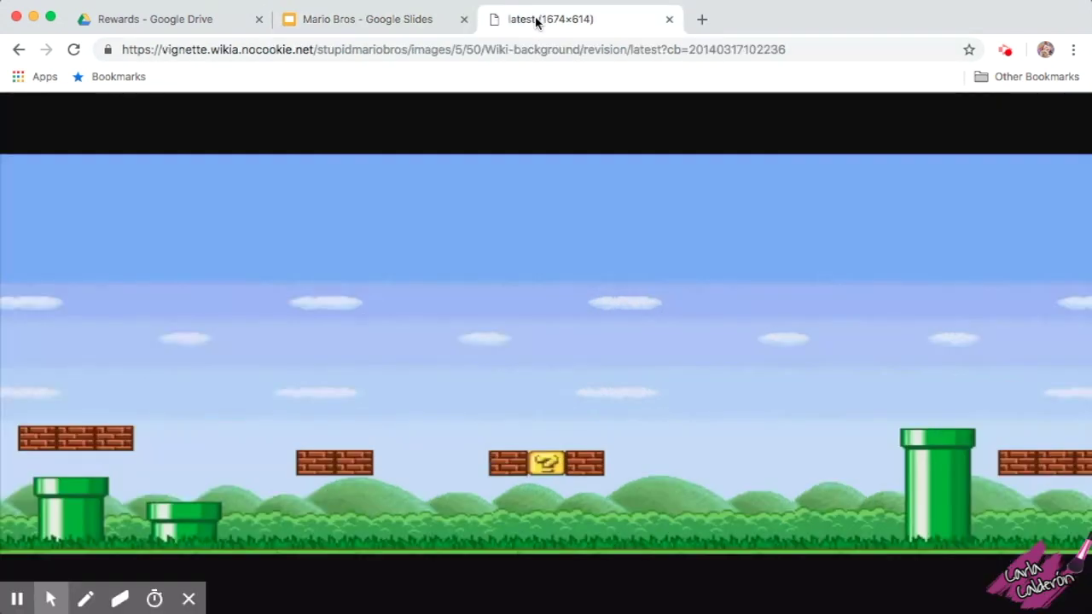
# Step: Search images for 'mario bros png' and preview the Mario-riding-Yoshi picture
pyautogui.click(553, 48)
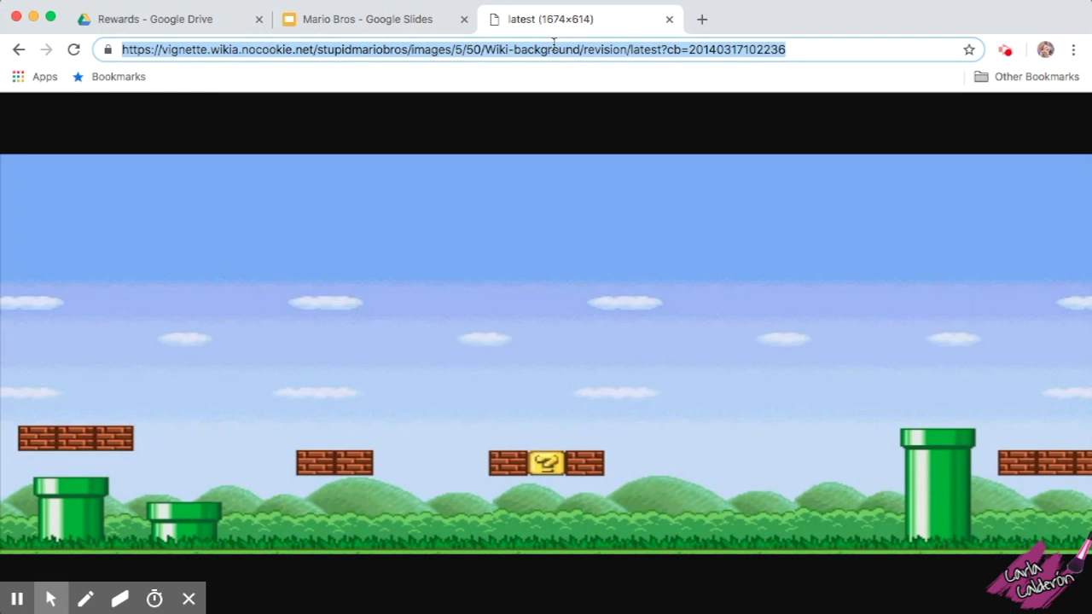
pyautogui.write('mario')
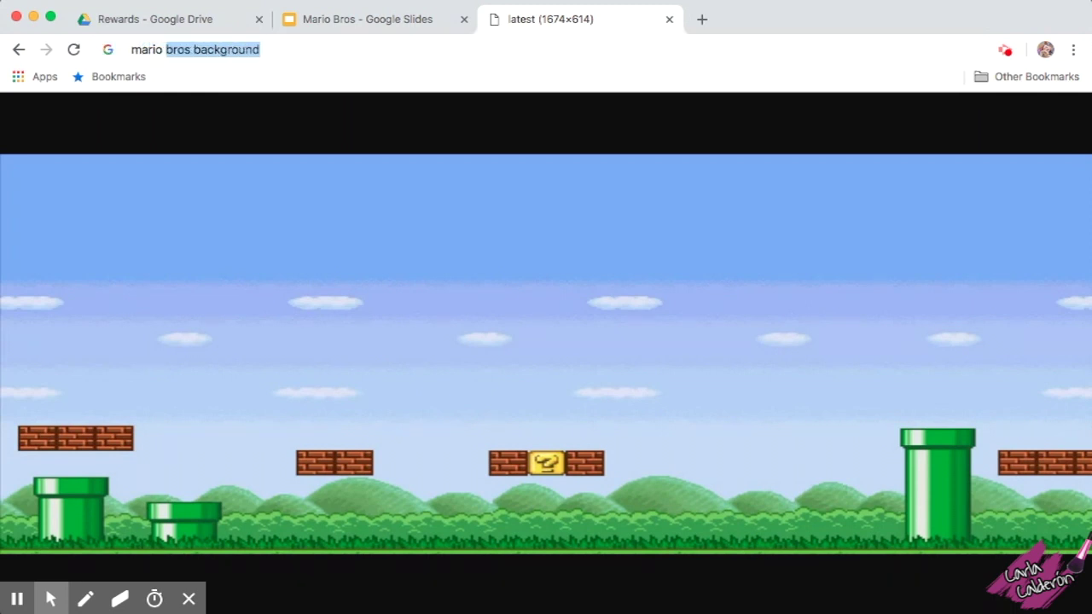
pyautogui.write(' bros p')
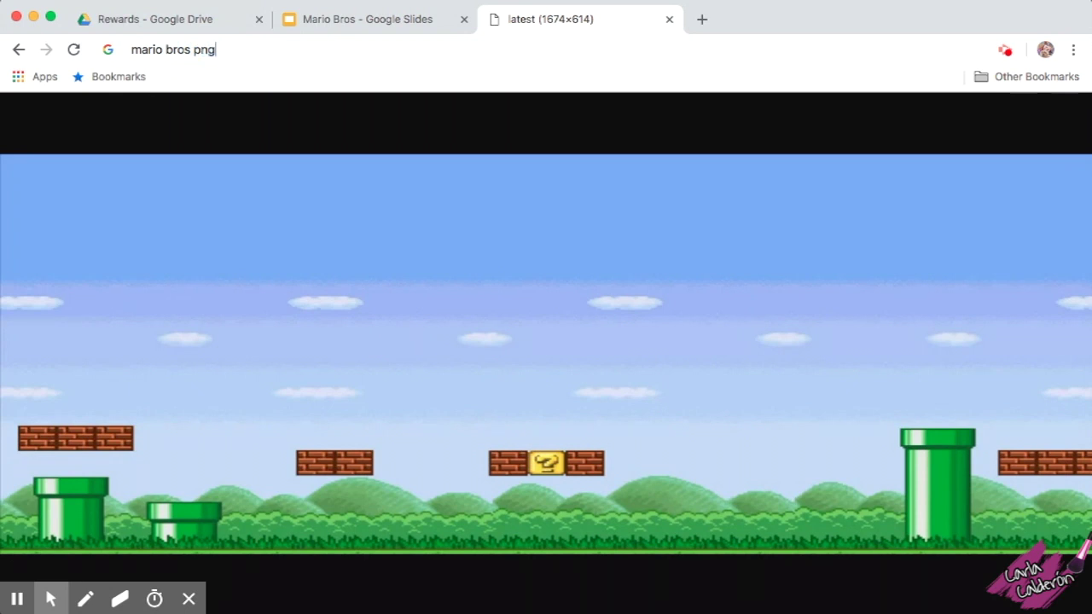
pyautogui.write('ng')
pyautogui.press('Return')
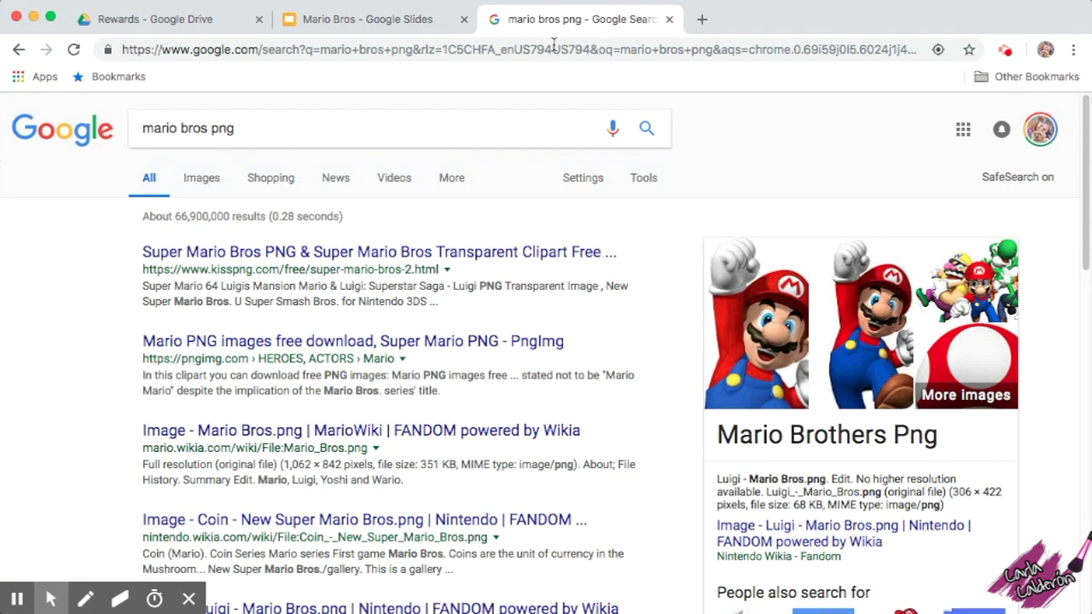
pyautogui.click(199, 181)
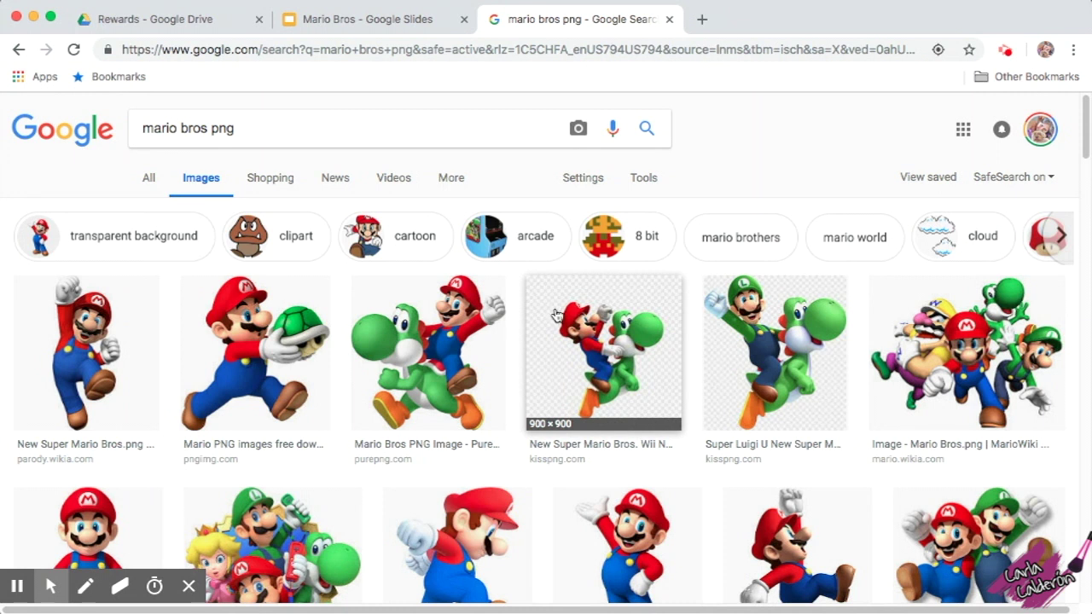
pyautogui.click(574, 338)
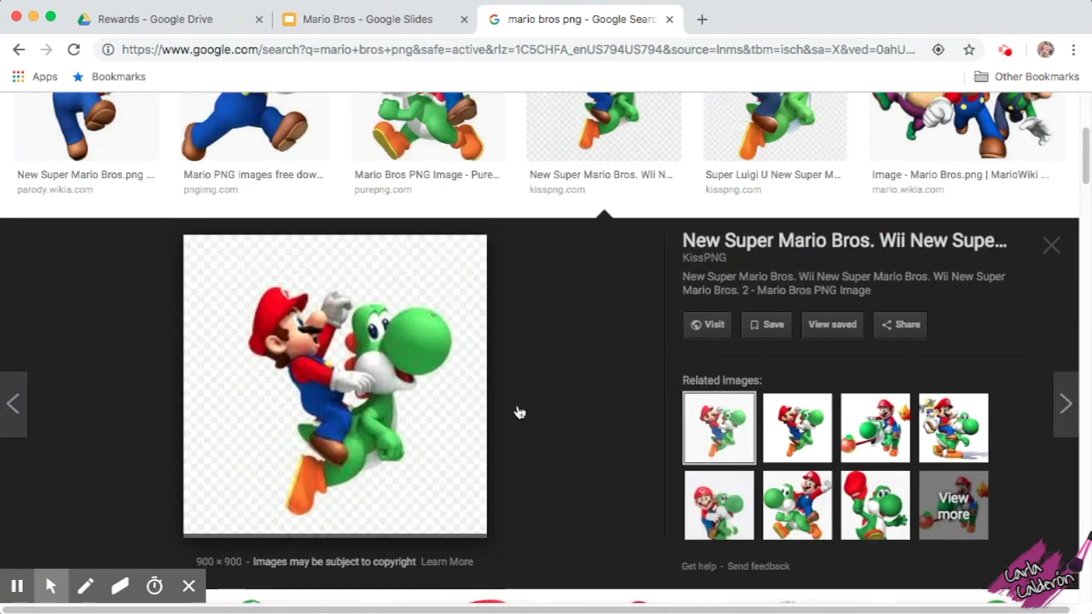
# Step: Drop the Mario-on-Yoshi picture onto the slide as a trial, then delete it
pyautogui.click(320, 354)
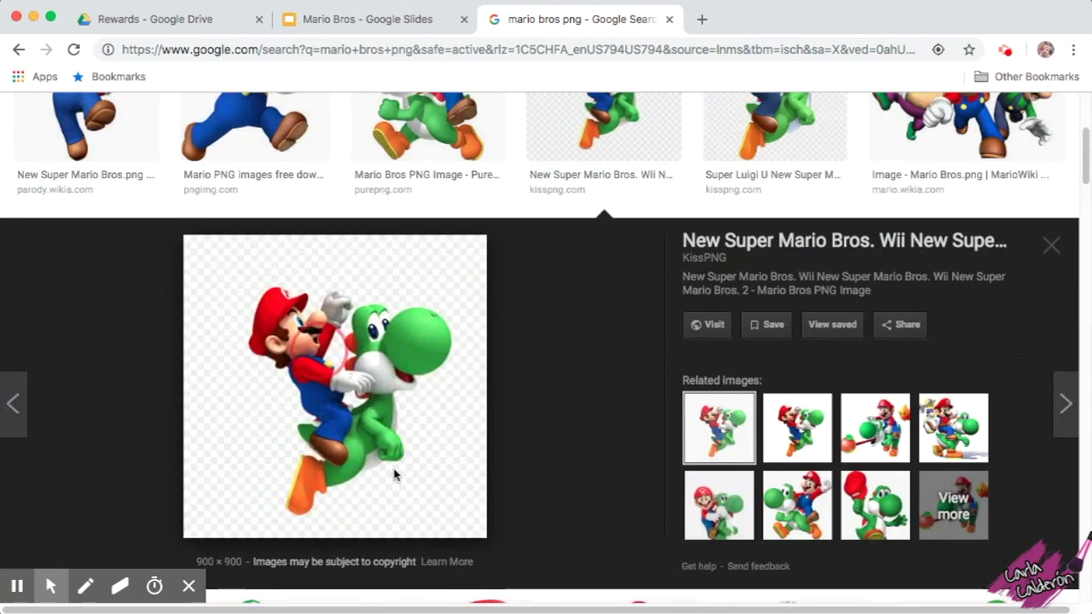
pyautogui.moveTo(352, 108); pyautogui.dragTo(357, 31)
pyautogui.click(357, 32)
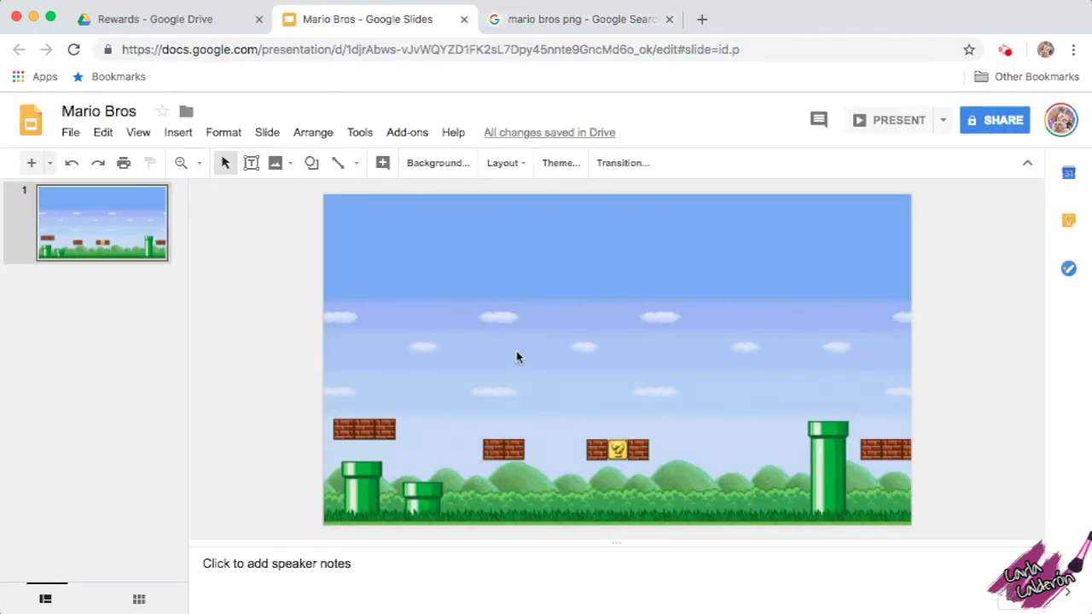
pyautogui.moveTo(516, 357); pyautogui.dragTo(516, 357)
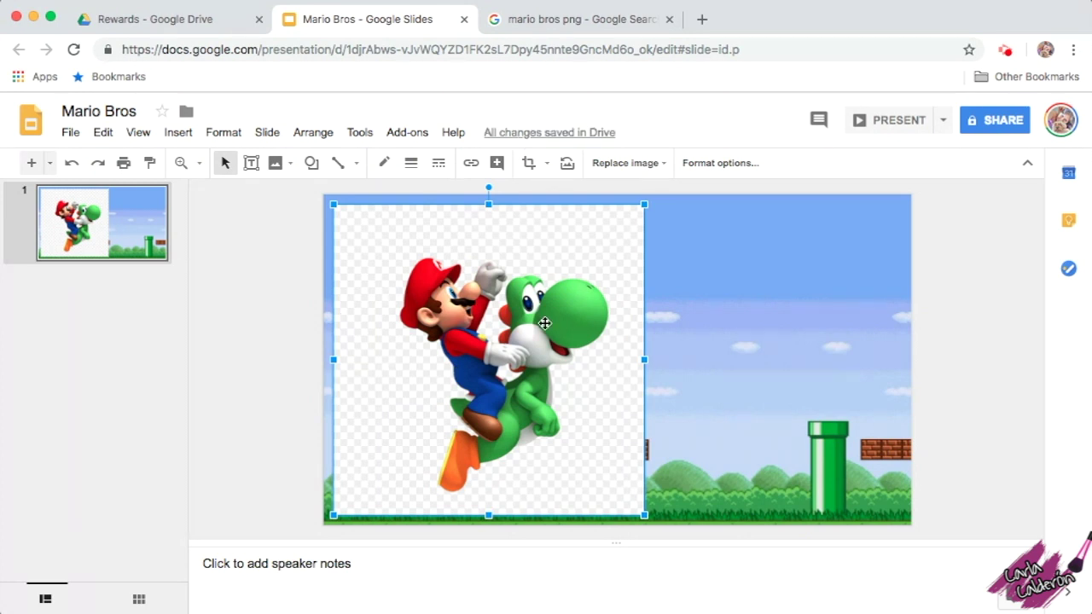
pyautogui.press('BackSpace')
pyautogui.click(597, 19)
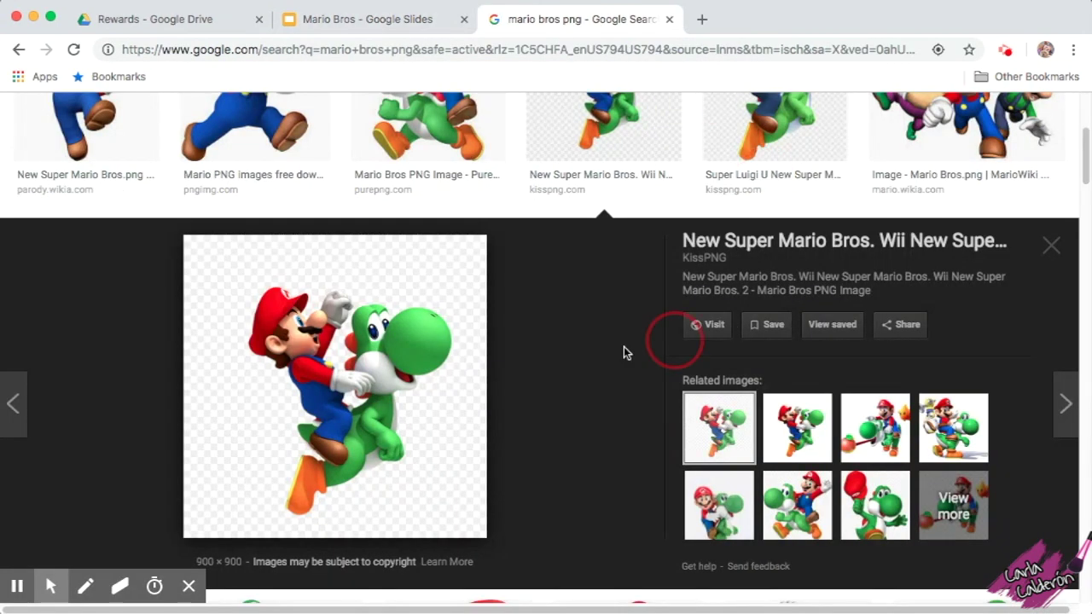
# Step: Close the preview, scroll the mario bros png results and open the Mega Mario preview
pyautogui.click(1047, 250)
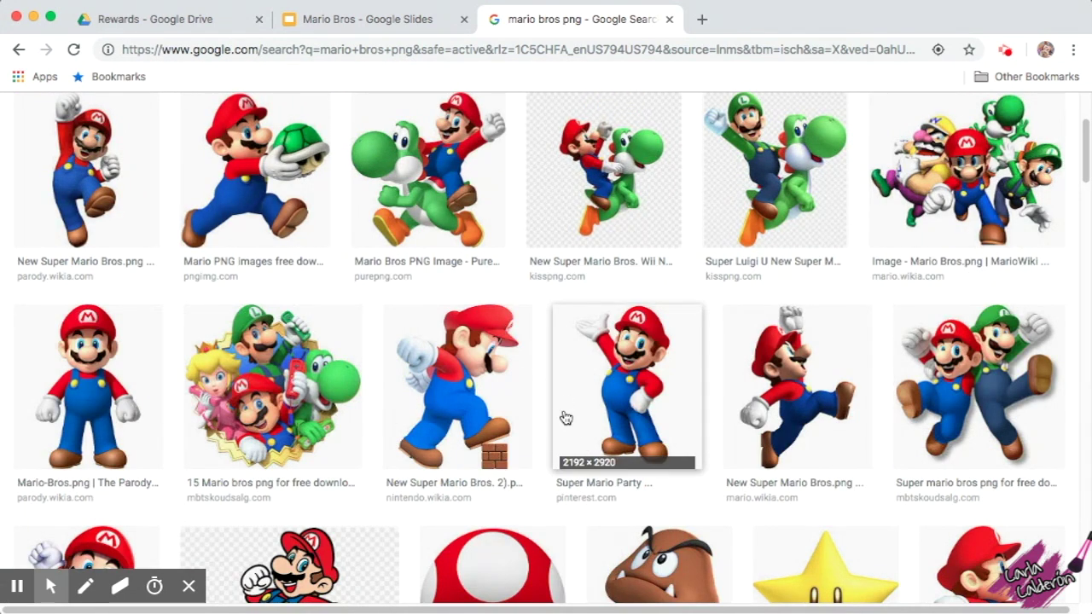
pyautogui.scroll(-1, 566, 425)
pyautogui.scroll(-1, 566, 425)
pyautogui.scroll(-7, 566, 425)
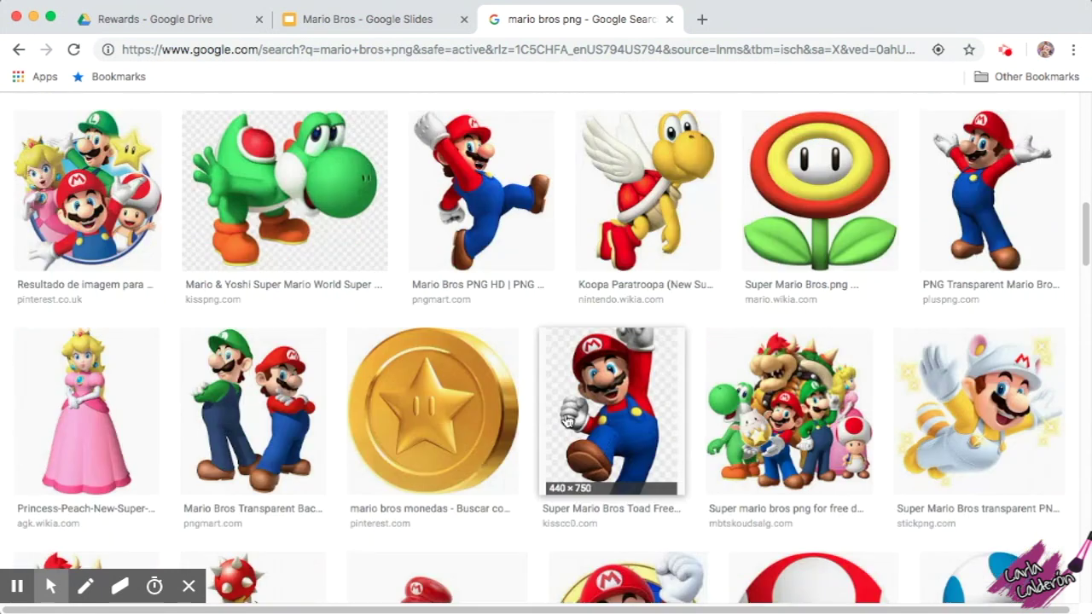
pyautogui.scroll(-7, 567, 420)
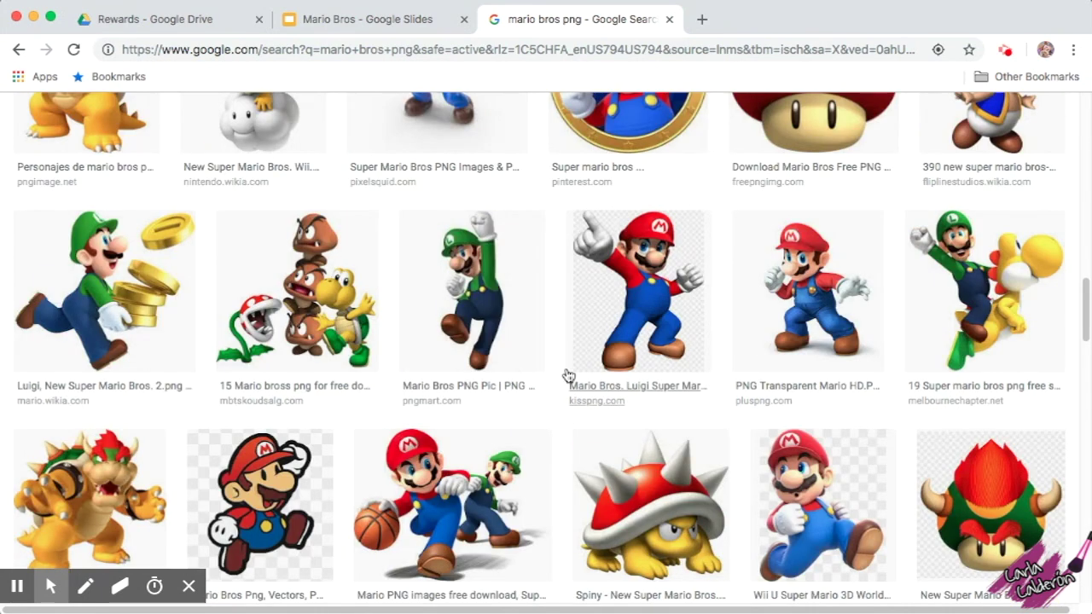
pyautogui.scroll(-6, 567, 367)
pyautogui.scroll(-15, 567, 365)
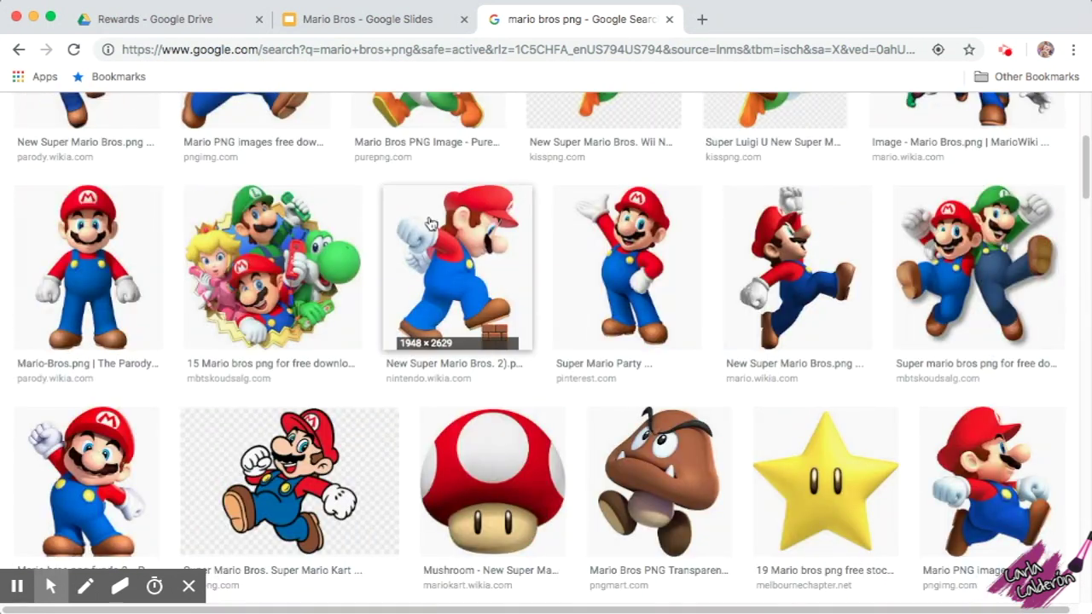
pyautogui.click(465, 266)
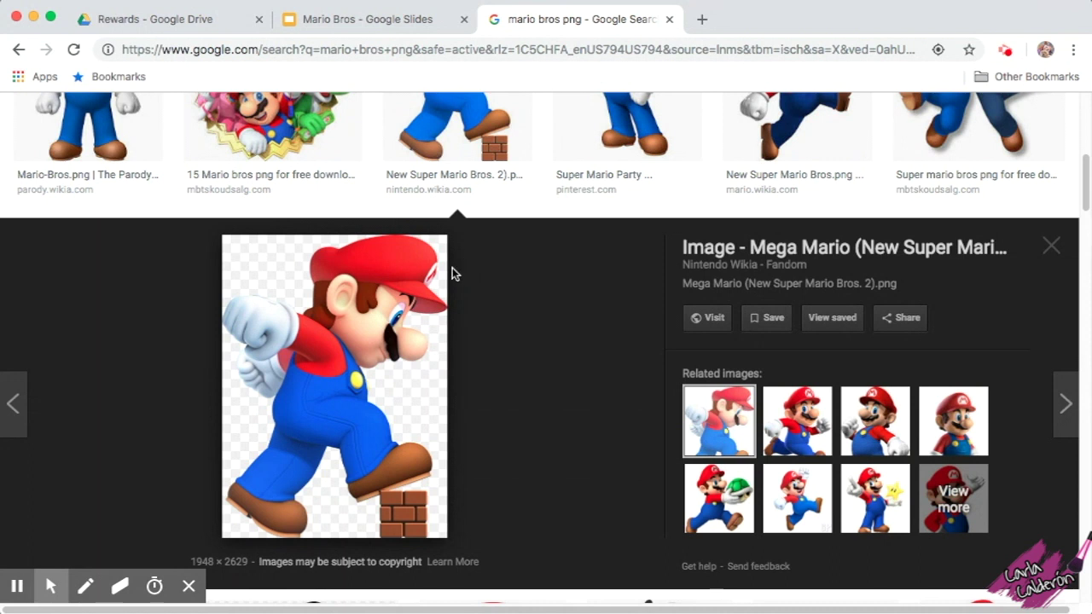
pyautogui.moveTo(338, 373); pyautogui.dragTo(340, 372)
pyautogui.click(390, 21)
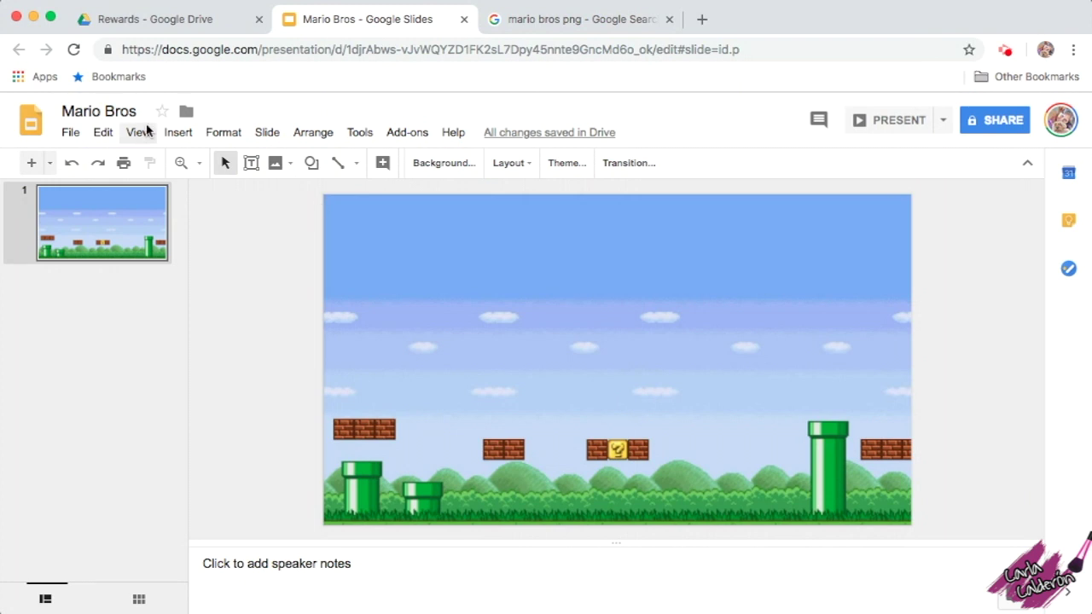
# Step: Paste Mega Mario via Edit > Paste, resize him and place him on the upper-middle bricks
pyautogui.click(104, 133)
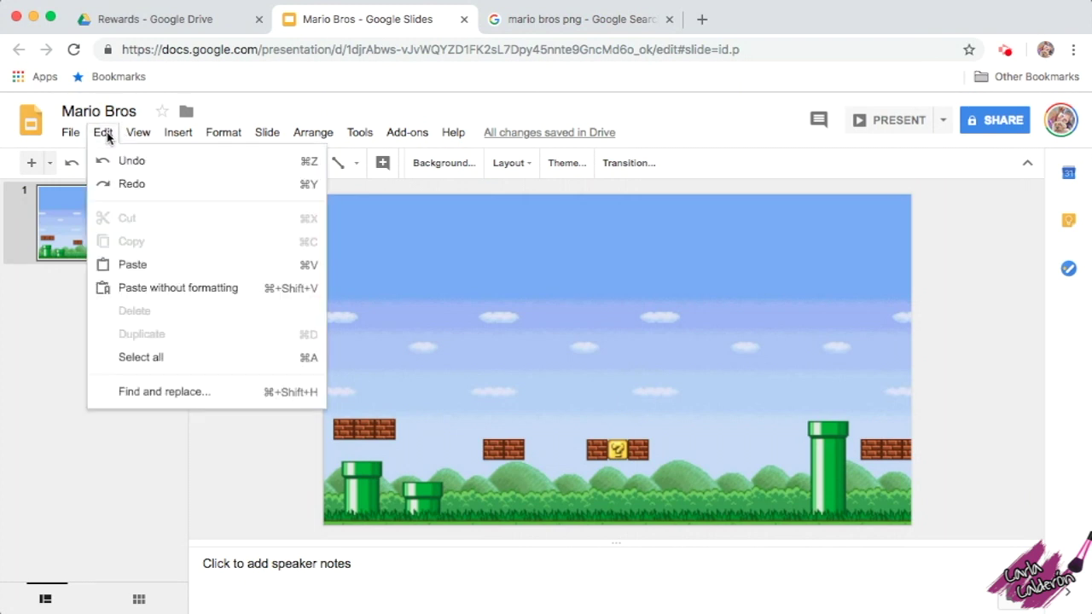
pyautogui.click(134, 265)
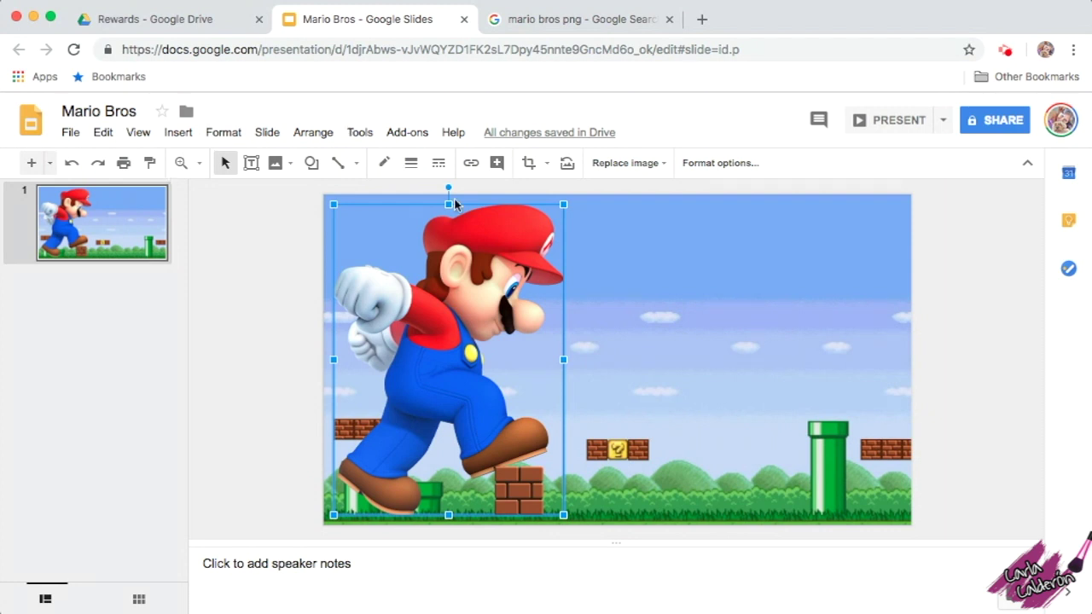
pyautogui.moveTo(563, 204); pyautogui.dragTo(481, 315)
pyautogui.moveTo(422, 420); pyautogui.dragTo(683, 309)
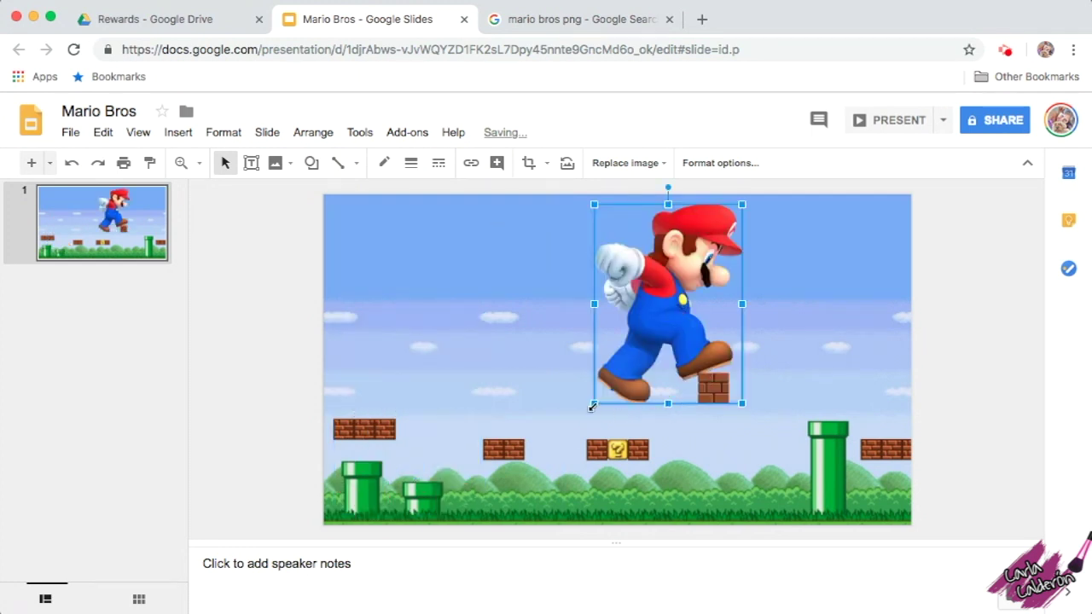
pyautogui.moveTo(595, 404); pyautogui.dragTo(571, 428)
pyautogui.moveTo(650, 361); pyautogui.dragTo(669, 366)
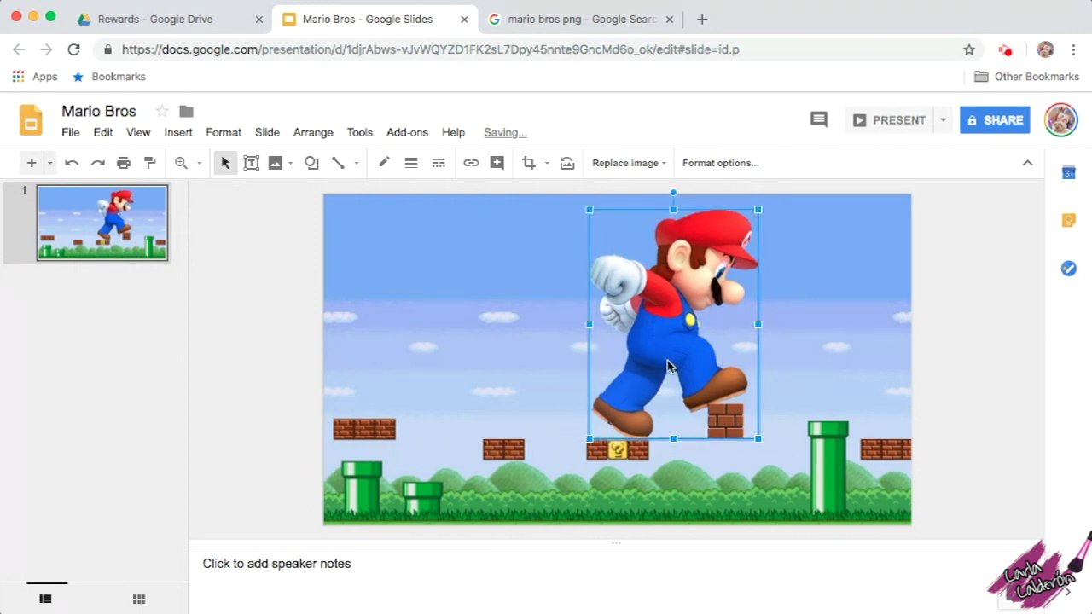
pyautogui.click(980, 351)
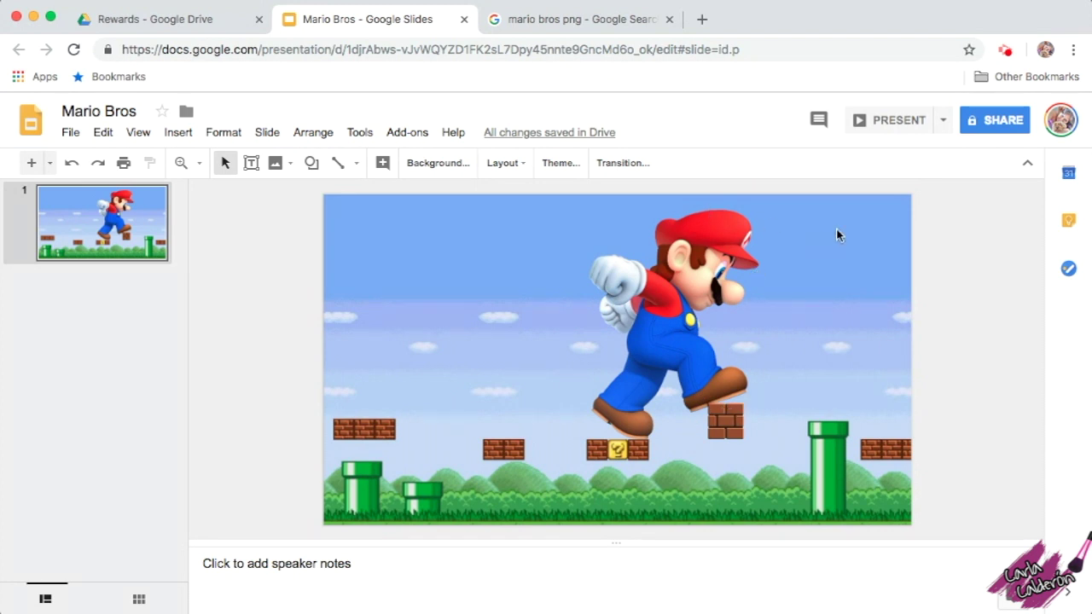
# Step: Close the empty preview and open the 1572 × 1564 Mushroom - New Super Mario Bros.png preview
pyautogui.click(599, 23)
pyautogui.scroll(2, 1065, 247)
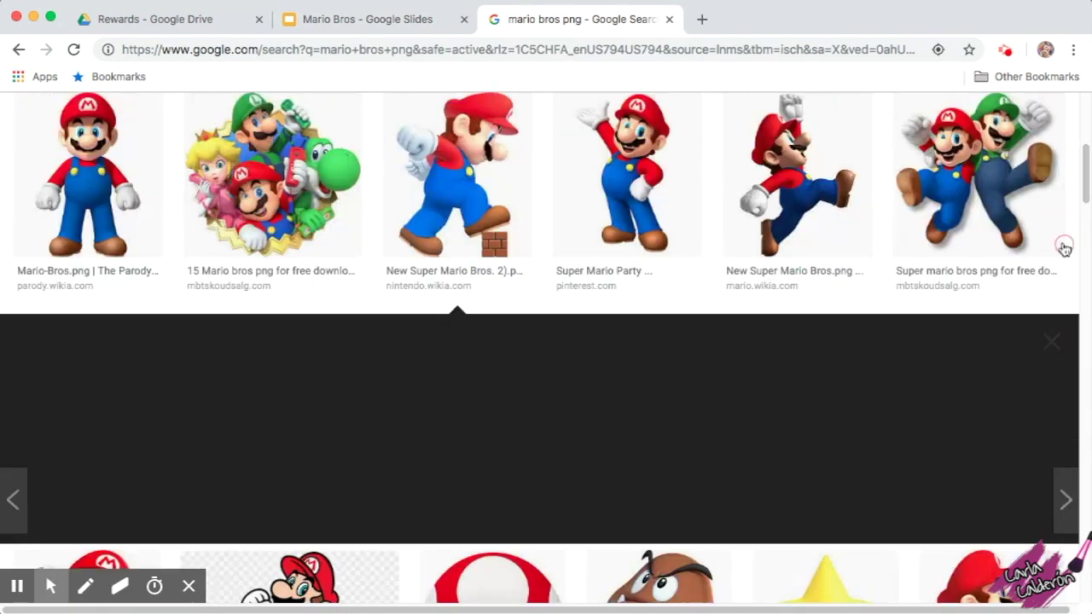
pyautogui.click(1064, 248)
pyautogui.click(481, 396)
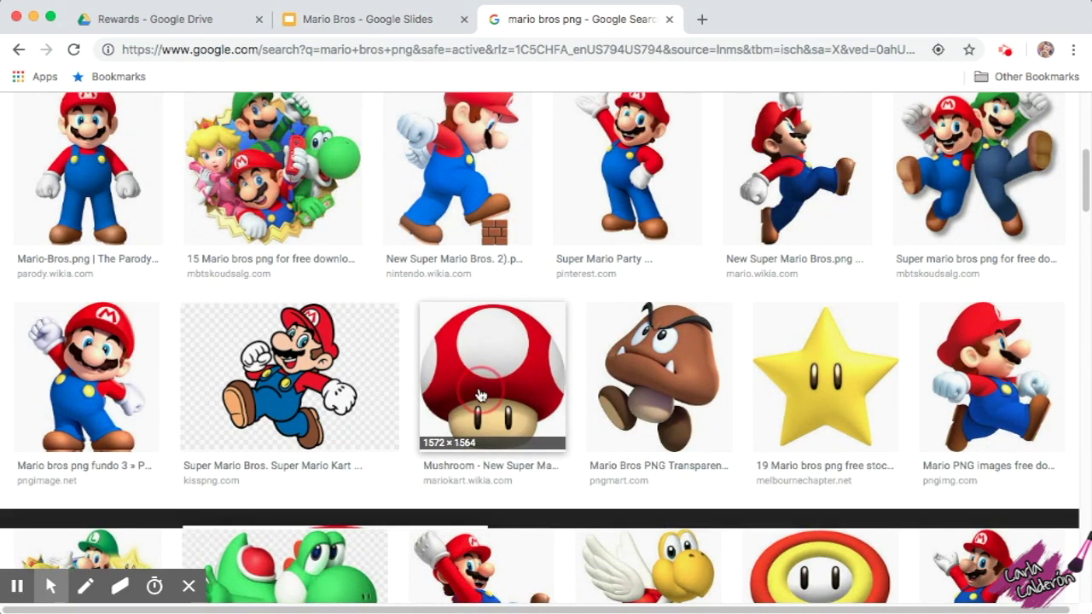
pyautogui.click(381, 26)
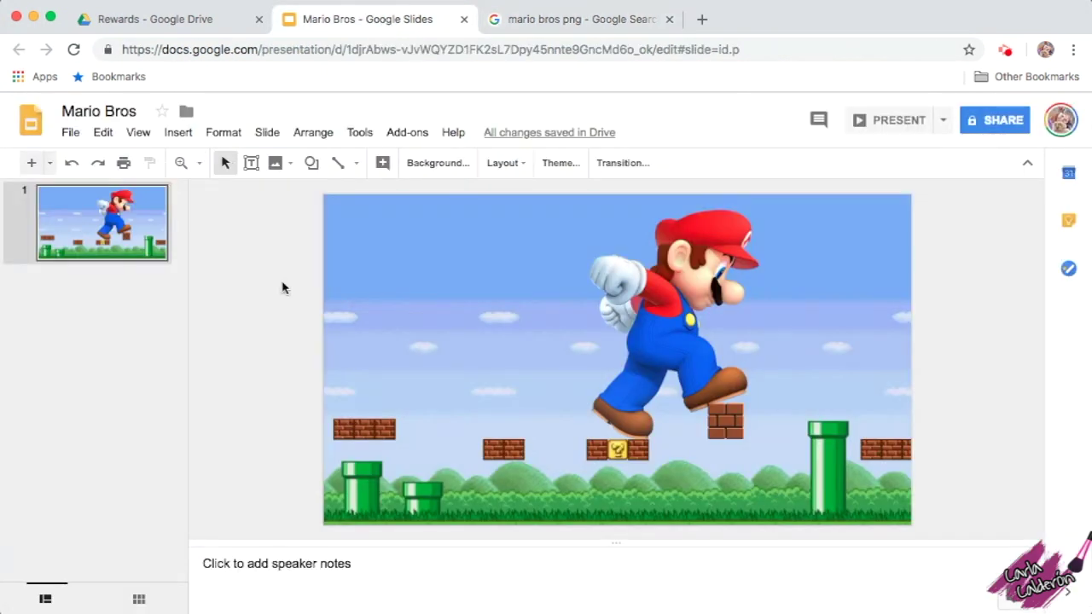
# Step: Paste the mushroom, shrink it and place it above Mario's head at the top right
pyautogui.press('super+v')
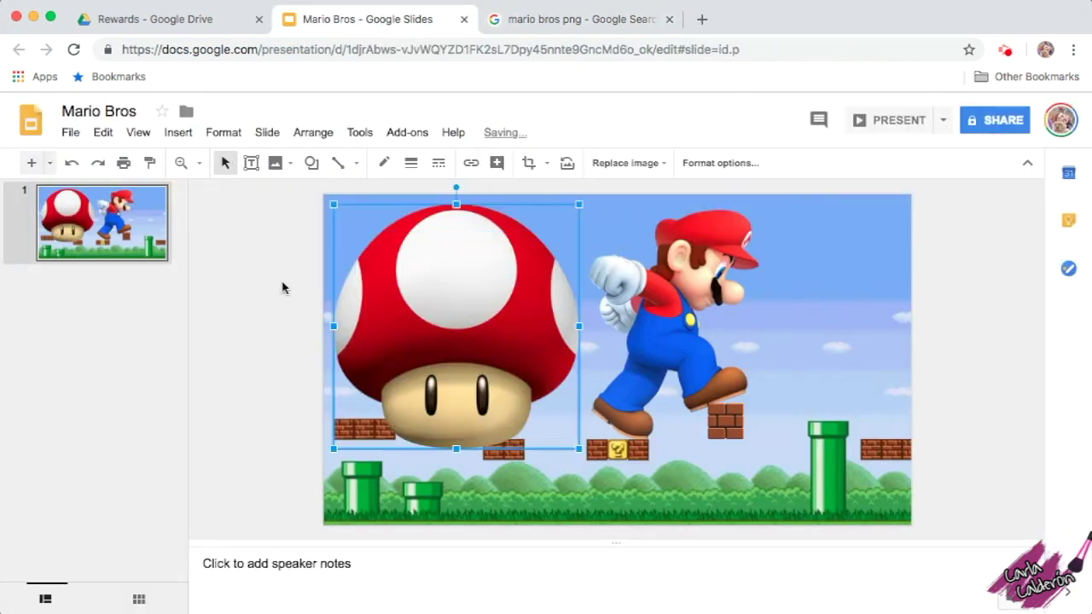
pyautogui.moveTo(580, 202); pyautogui.dragTo(444, 340)
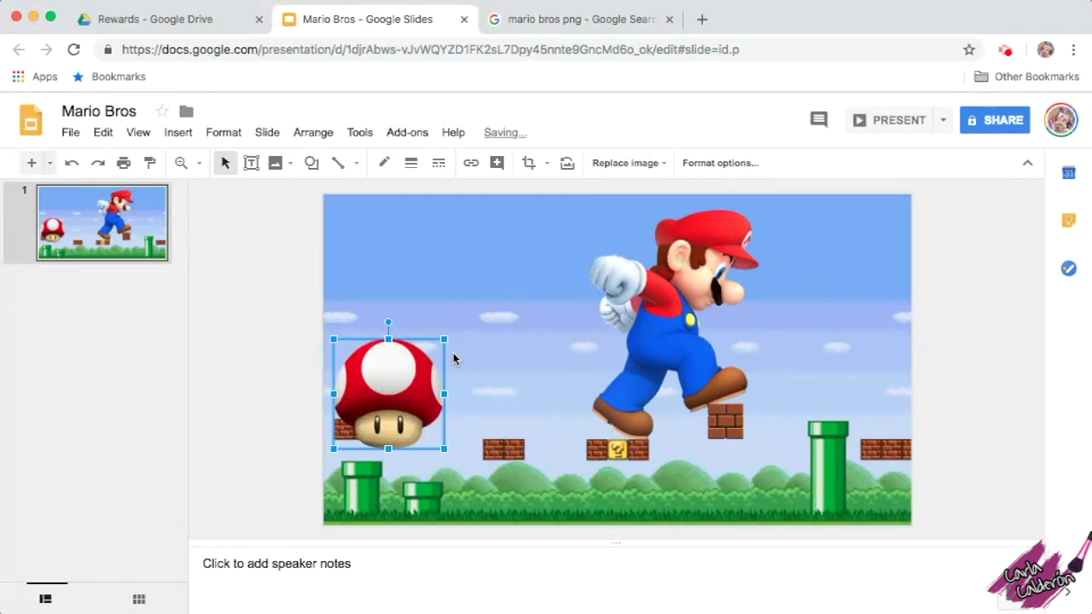
pyautogui.moveTo(384, 385); pyautogui.dragTo(778, 240)
pyautogui.moveTo(832, 301); pyautogui.dragTo(820, 290)
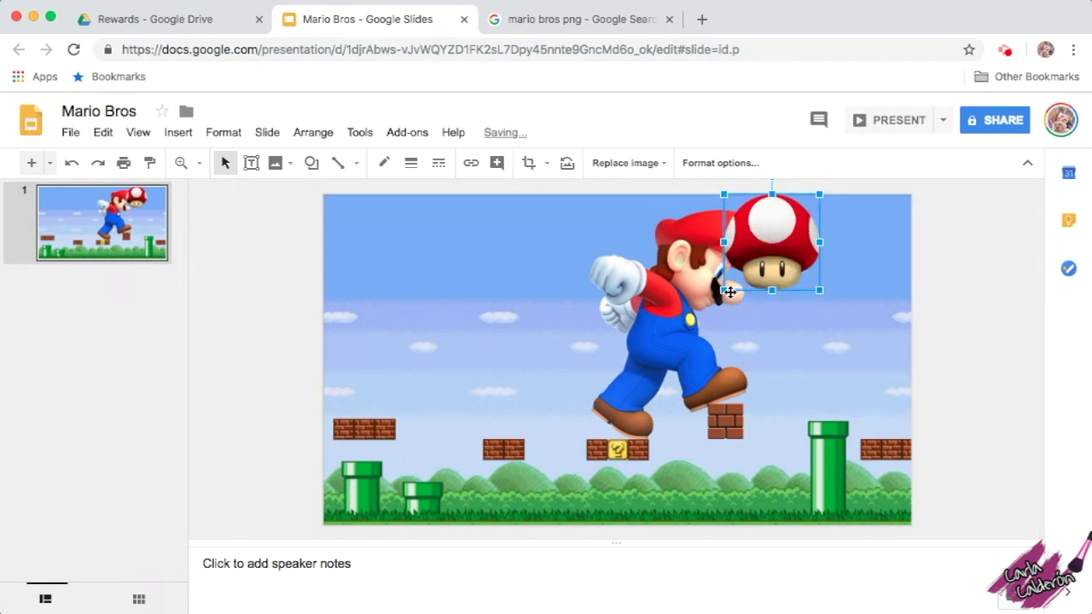
pyautogui.moveTo(724, 290); pyautogui.dragTo(744, 269)
pyautogui.moveTo(779, 230); pyautogui.dragTo(779, 233)
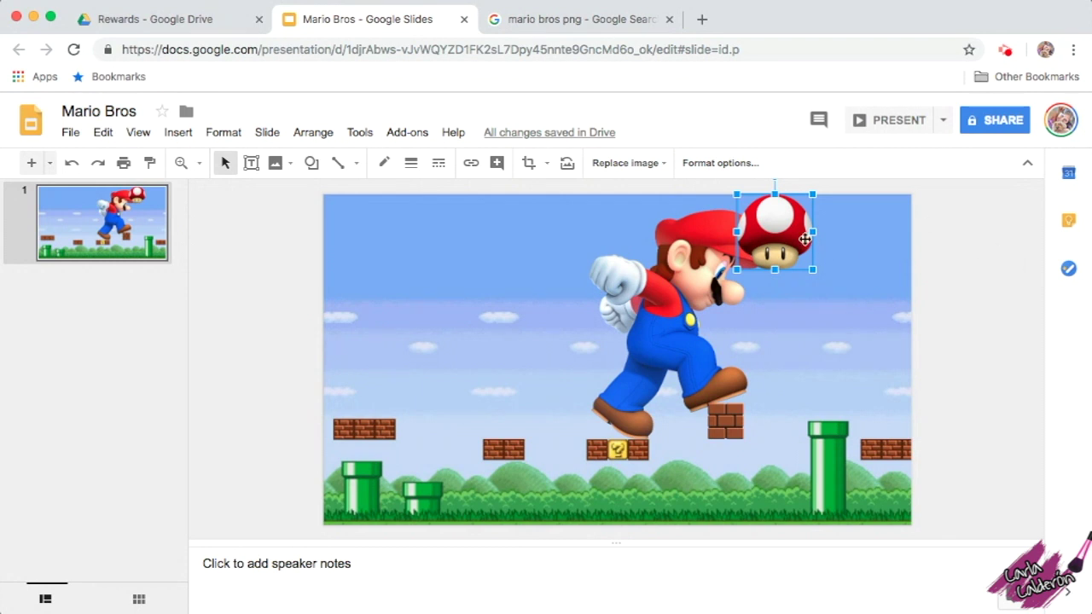
# Step: Send the mushroom to back with Arrange > Order so it sits behind Mario's cap
pyautogui.click(304, 133)
pyautogui.moveTo(312, 162)
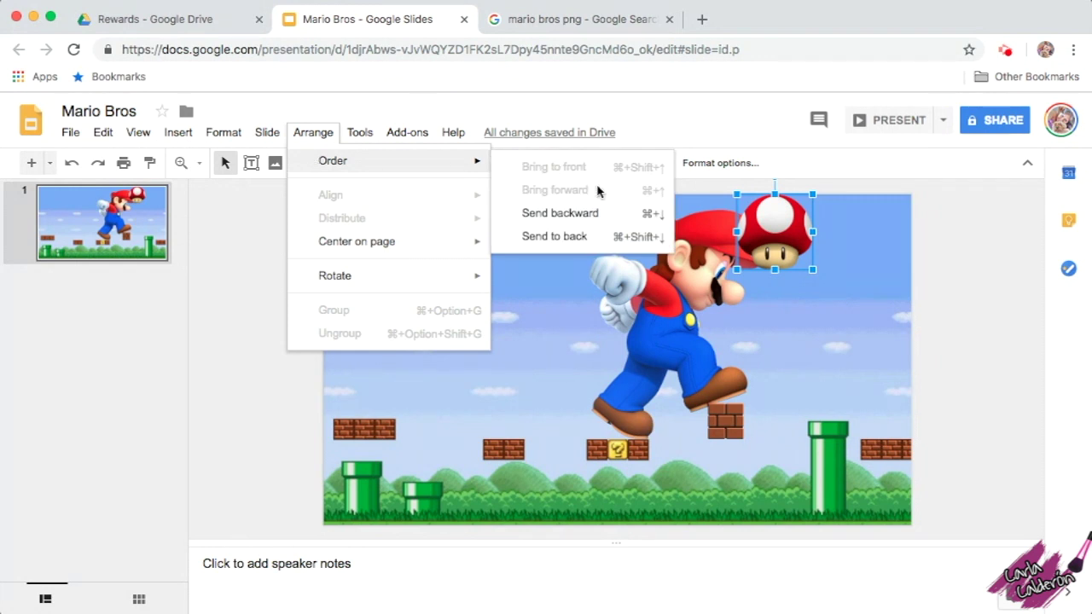
pyautogui.click(595, 232)
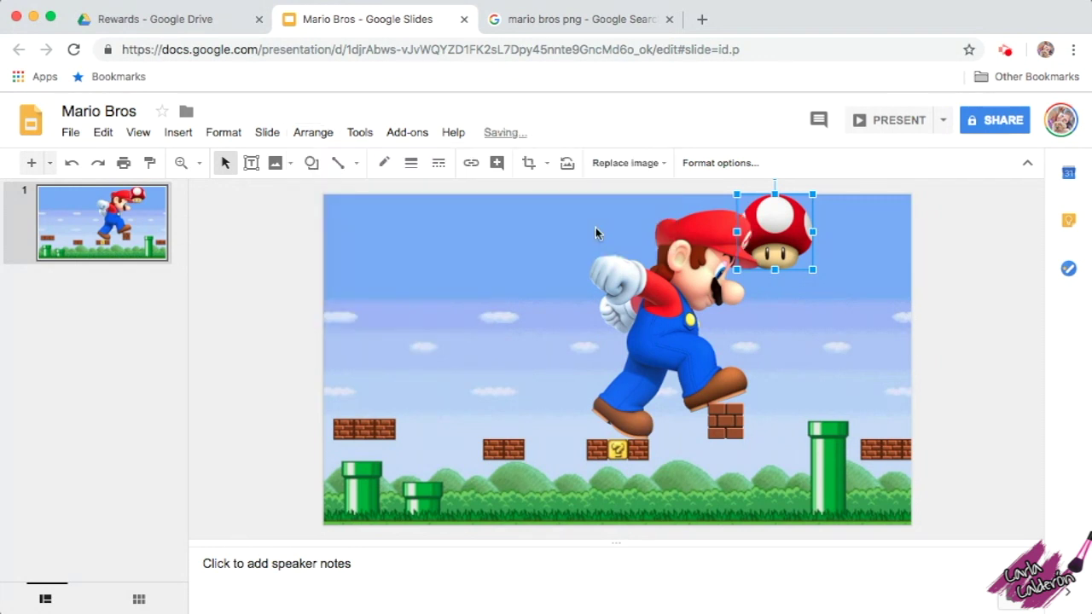
pyautogui.click(1012, 293)
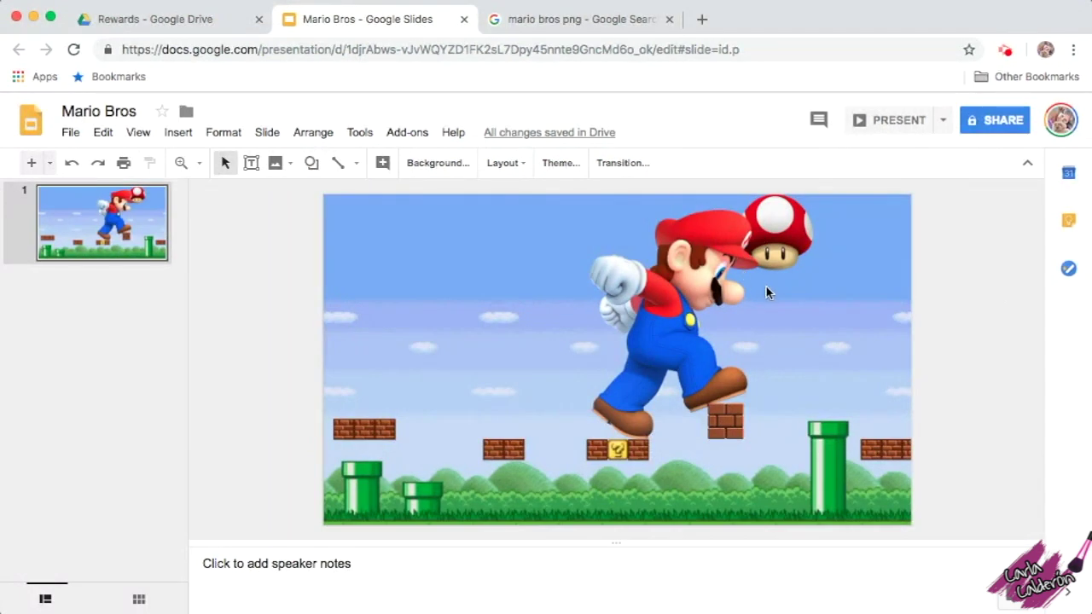
# Step: Close the mushroom preview, open the 1470 × 1822 Goomba preview and drag it into the presentation
pyautogui.click(589, 26)
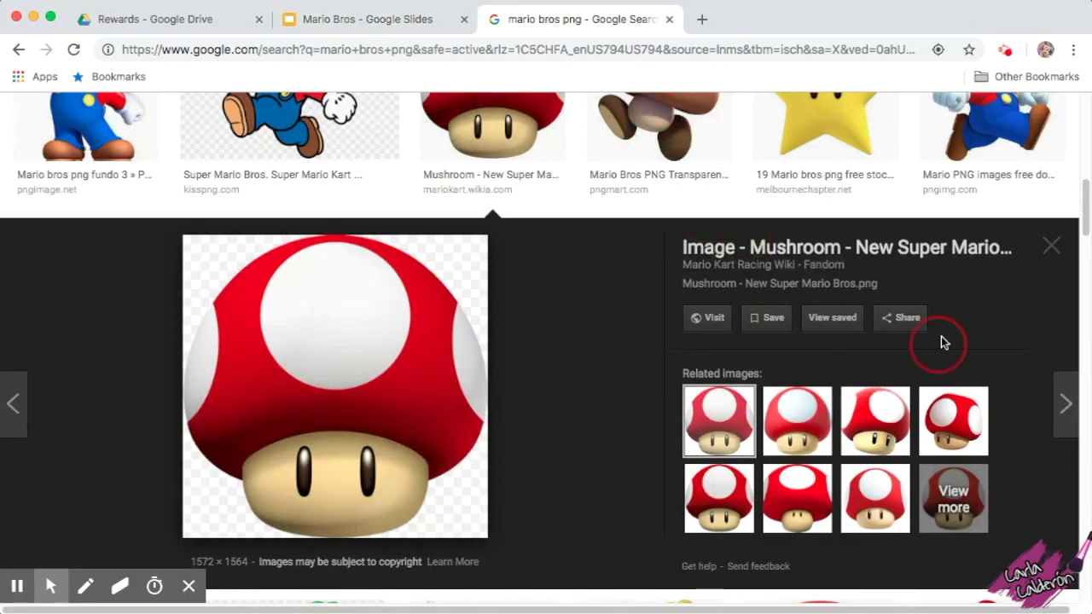
pyautogui.click(1053, 244)
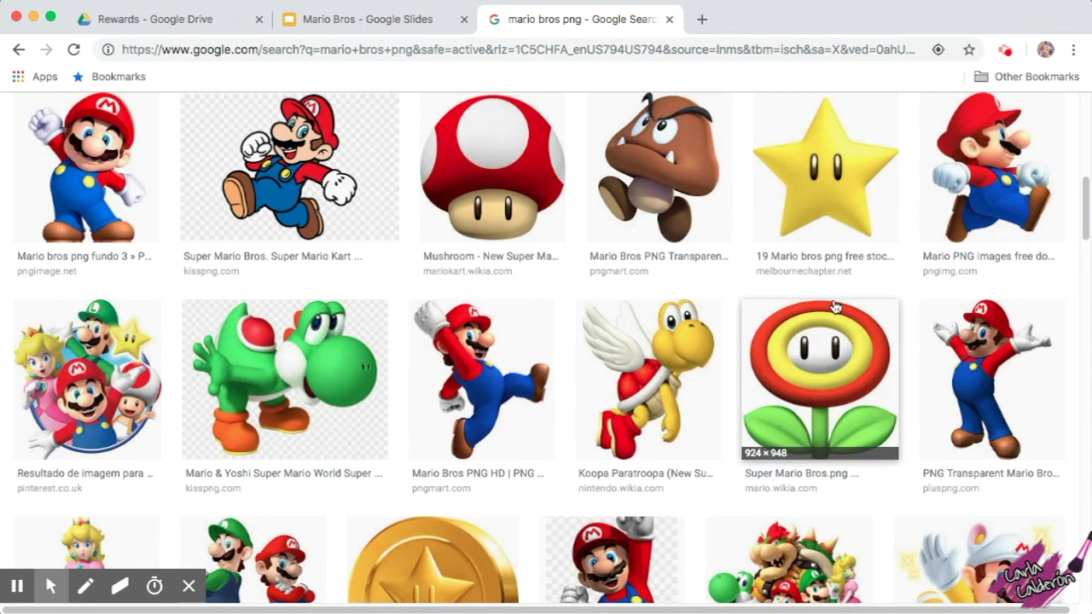
pyautogui.click(645, 170)
pyautogui.click(346, 376)
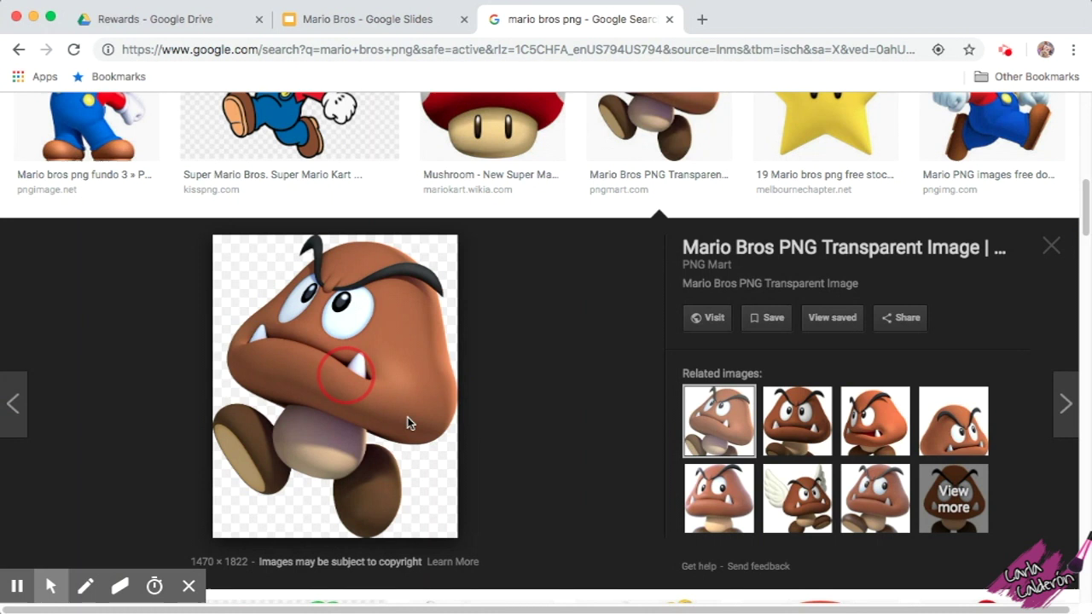
pyautogui.click(434, 517)
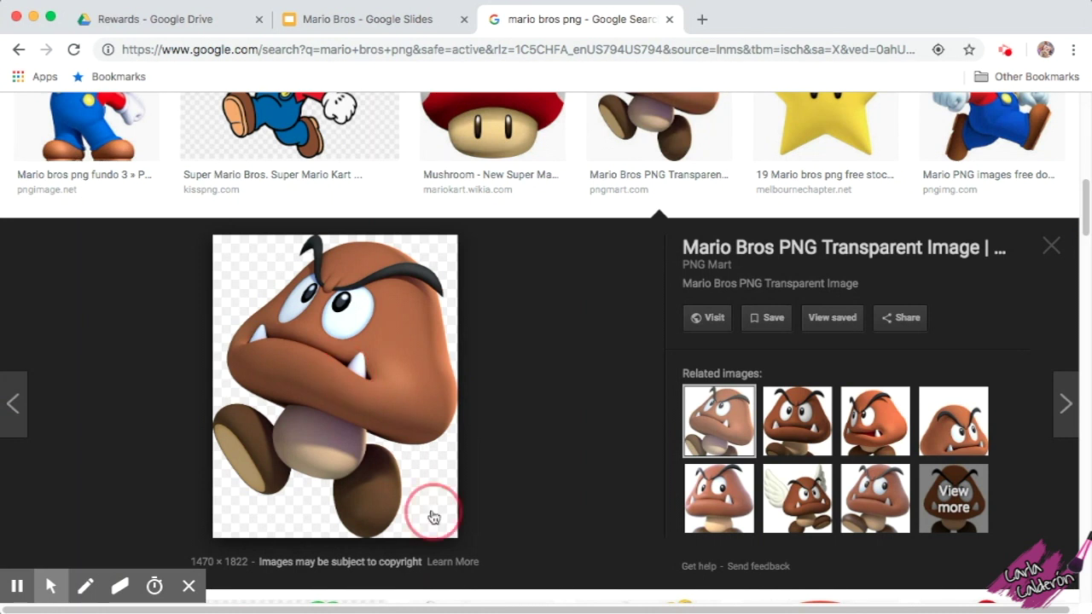
pyautogui.moveTo(434, 517); pyautogui.dragTo(538, 355)
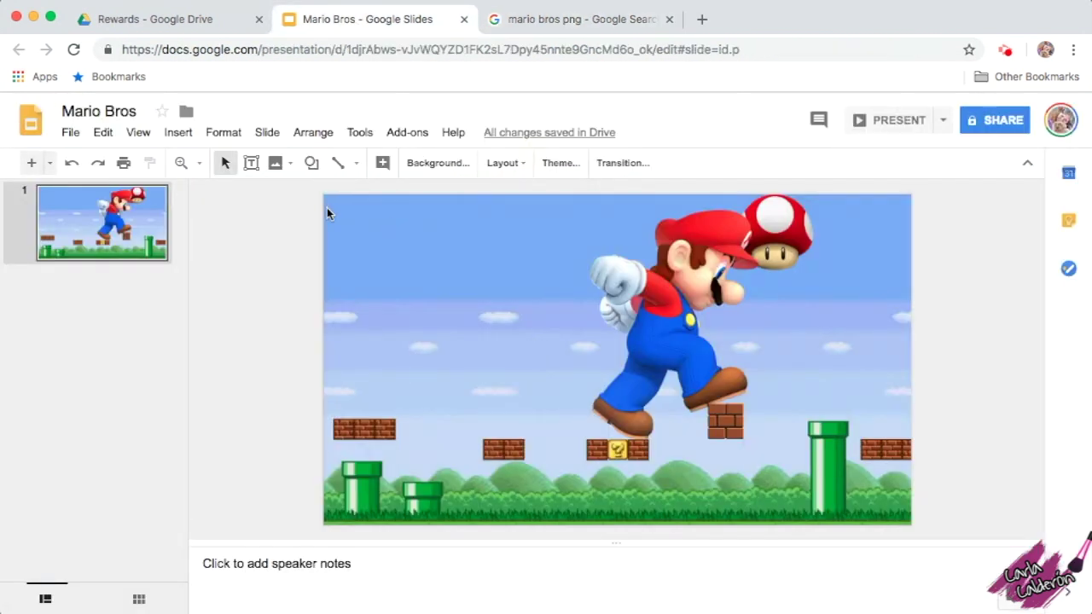
# Step: Drop the Goomba onto the slide, shrink it and stand it on the grass below the bricks
pyautogui.moveTo(327, 207); pyautogui.dragTo(327, 207)
pyautogui.moveTo(579, 203); pyautogui.dragTo(430, 390)
pyautogui.moveTo(365, 462); pyautogui.dragTo(543, 494)
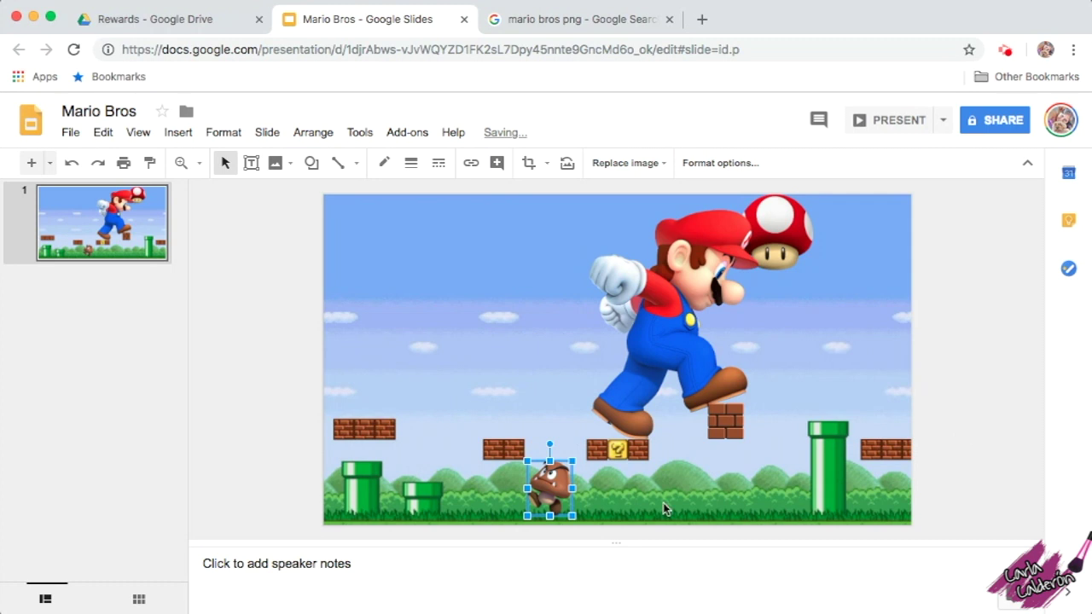
pyautogui.click(945, 456)
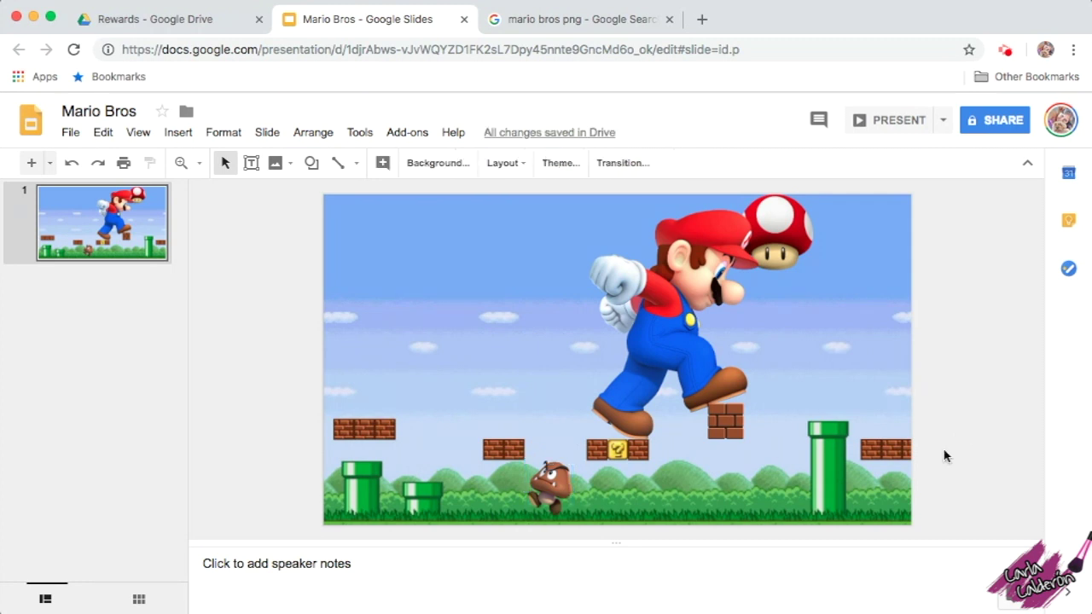
pyautogui.click(549, 503)
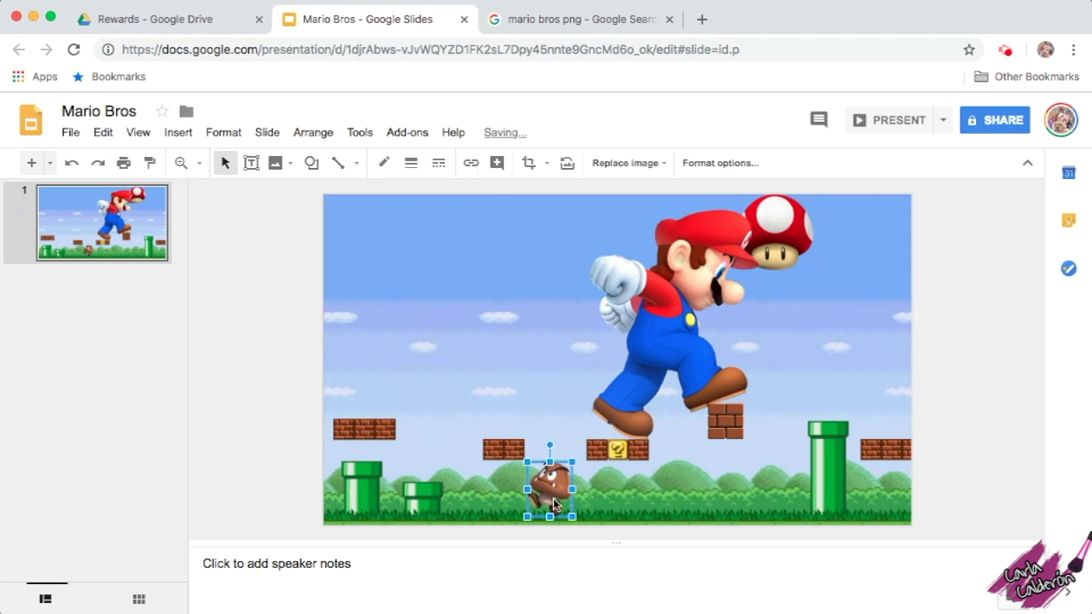
pyautogui.click(995, 449)
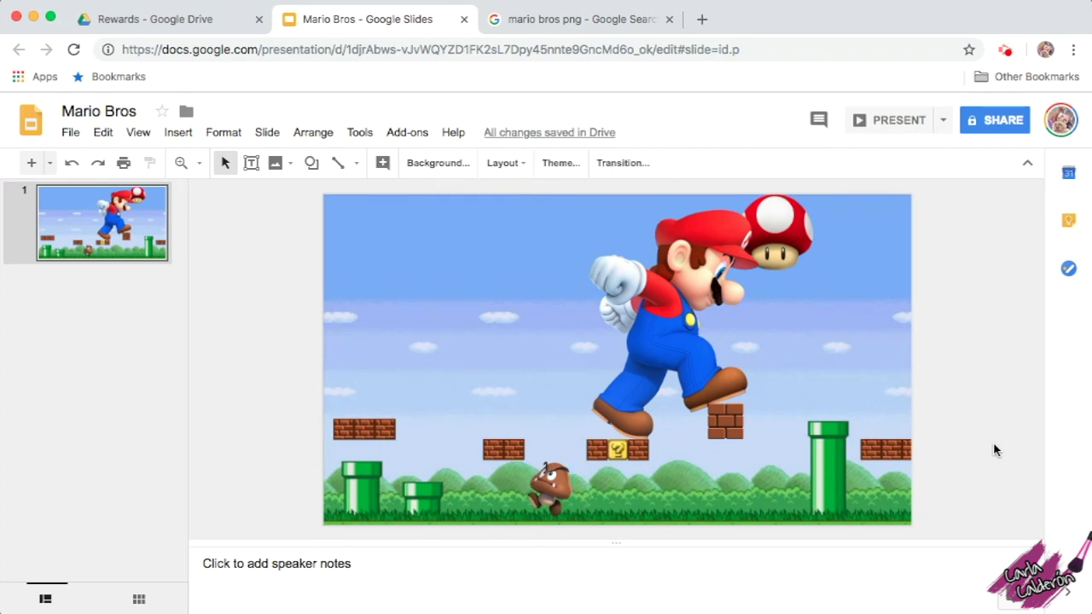
pyautogui.click(529, 20)
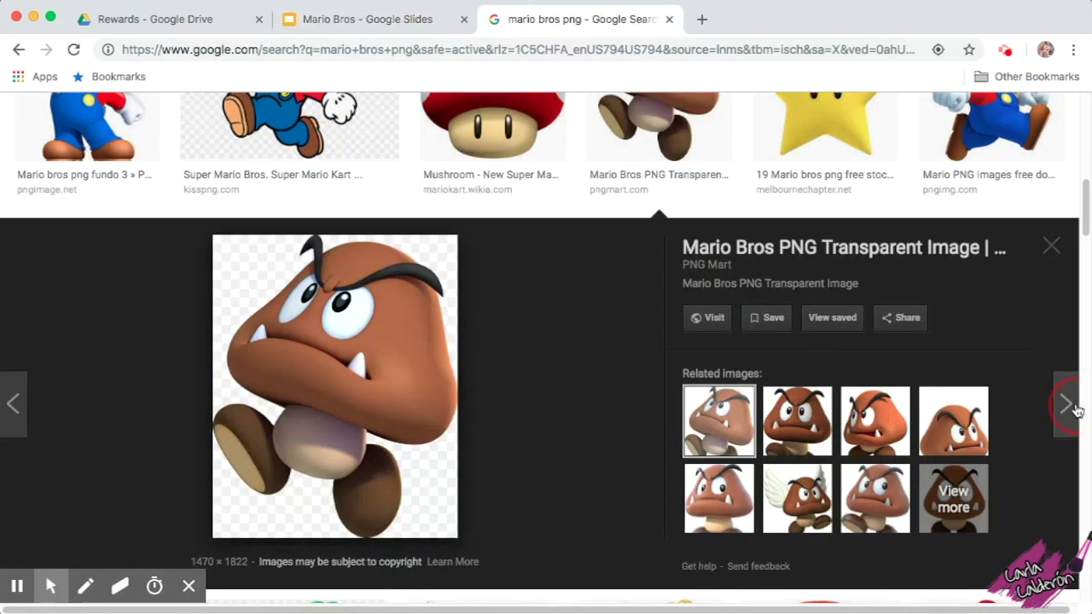
# Step: Close the Goomba preview and open the Princess Peach image from the mario bros png results
pyautogui.click(1048, 250)
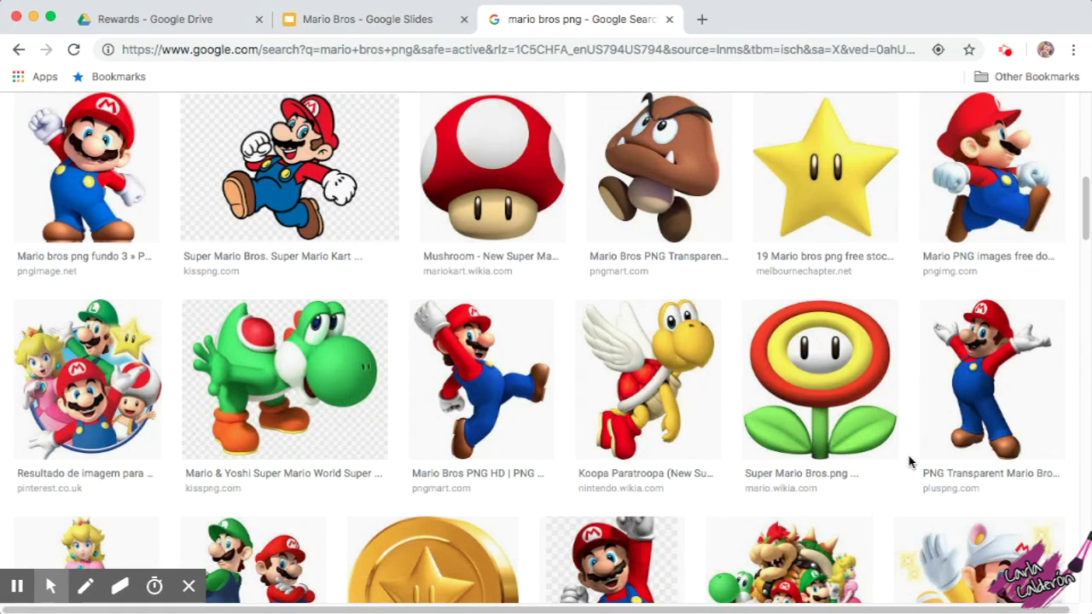
pyautogui.scroll(-5, 706, 453)
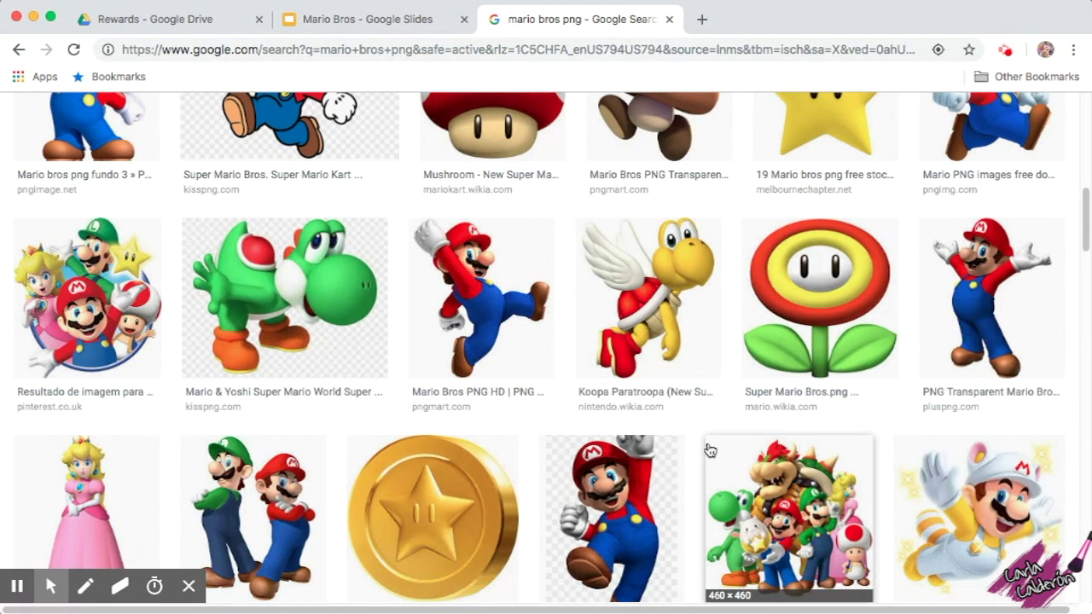
pyautogui.click(73, 388)
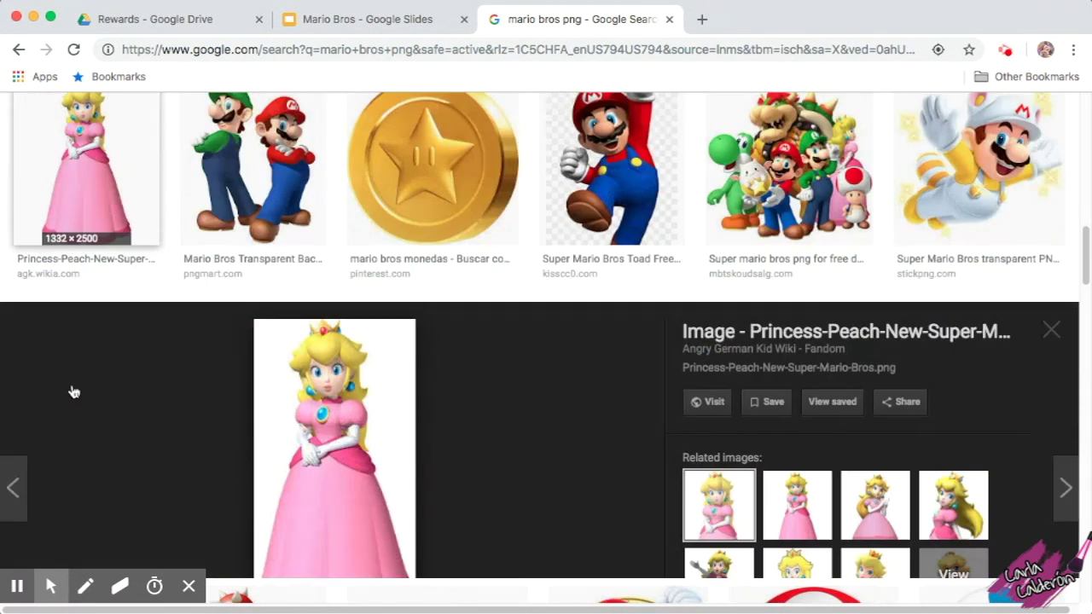
pyautogui.click(389, 26)
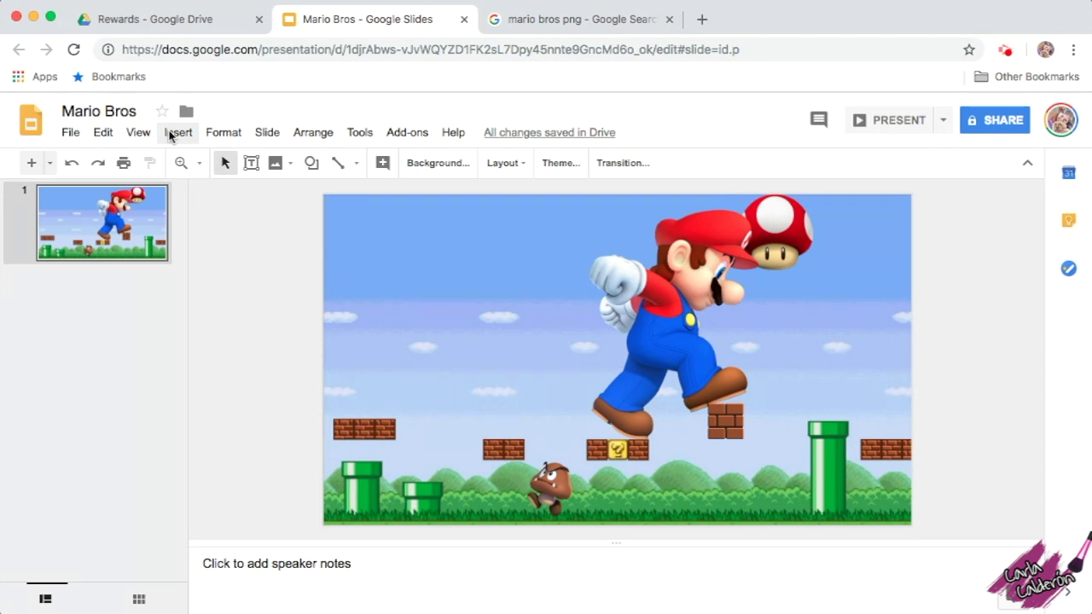
# Step: Paste Princess Peach, shrink her and place her on top of the right green pipe
pyautogui.press('super+v')
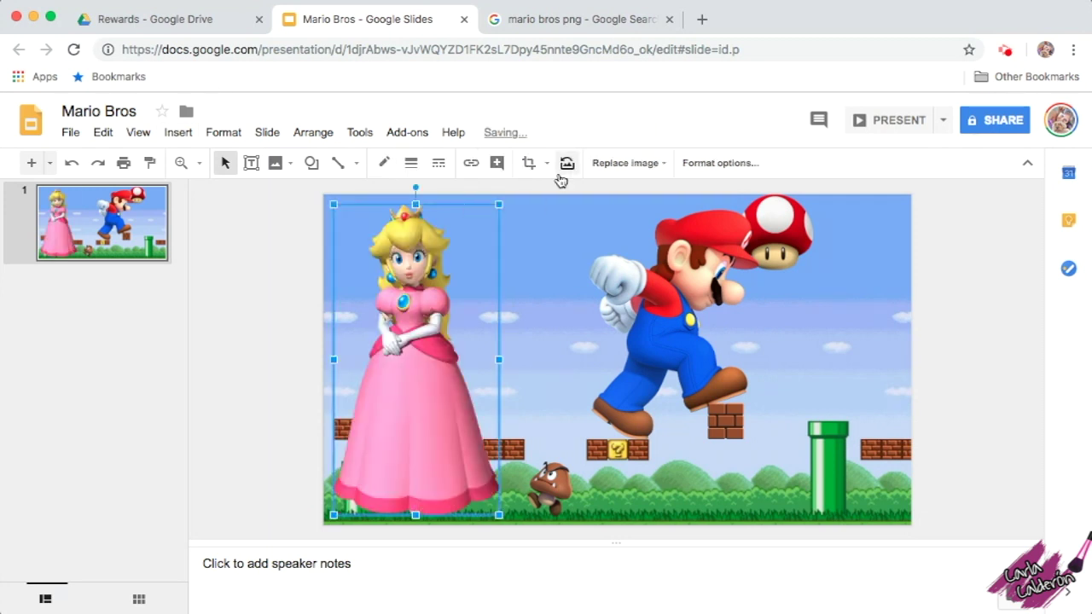
pyautogui.moveTo(419, 281); pyautogui.dragTo(505, 283)
pyautogui.moveTo(584, 204); pyautogui.dragTo(482, 371)
pyautogui.moveTo(465, 444); pyautogui.dragTo(826, 373)
pyautogui.press('Escape')
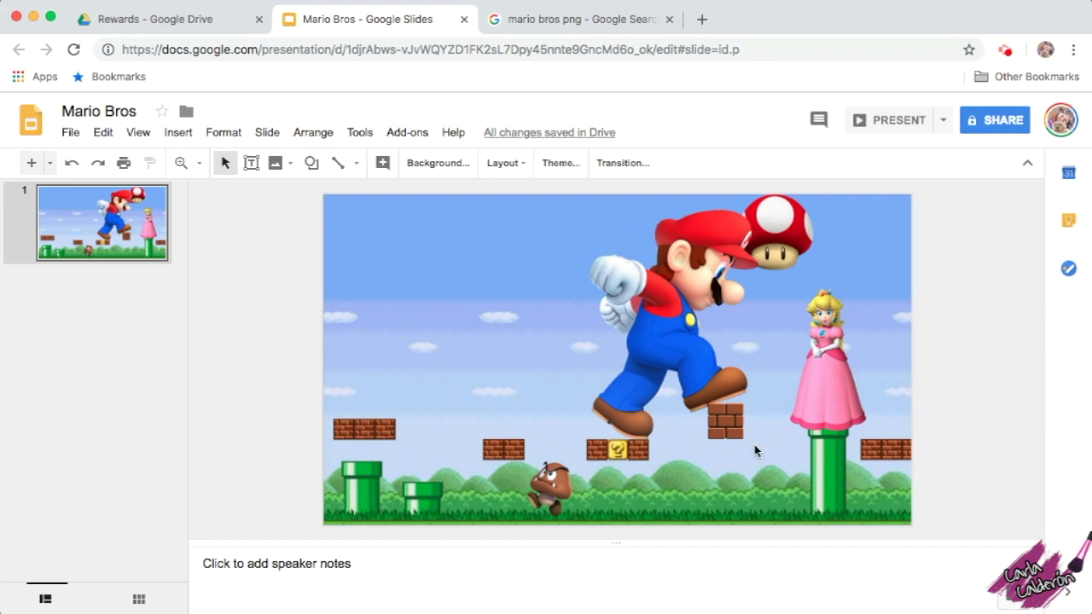
# Step: Close the Peach preview in Google Images and return to the presentation
pyautogui.click(495, 17)
pyautogui.click(1052, 248)
pyautogui.press('super+2')
# Step: Fine-tune Peach's position so she stands squarely on top of the pipe
pyautogui.click(825, 393)
pyautogui.moveTo(825, 395)
pyautogui.mouseDown()
pyautogui.moveTo(825, 373)
pyautogui.moveTo(821, 383)
pyautogui.mouseUp()
pyautogui.click(959, 376)
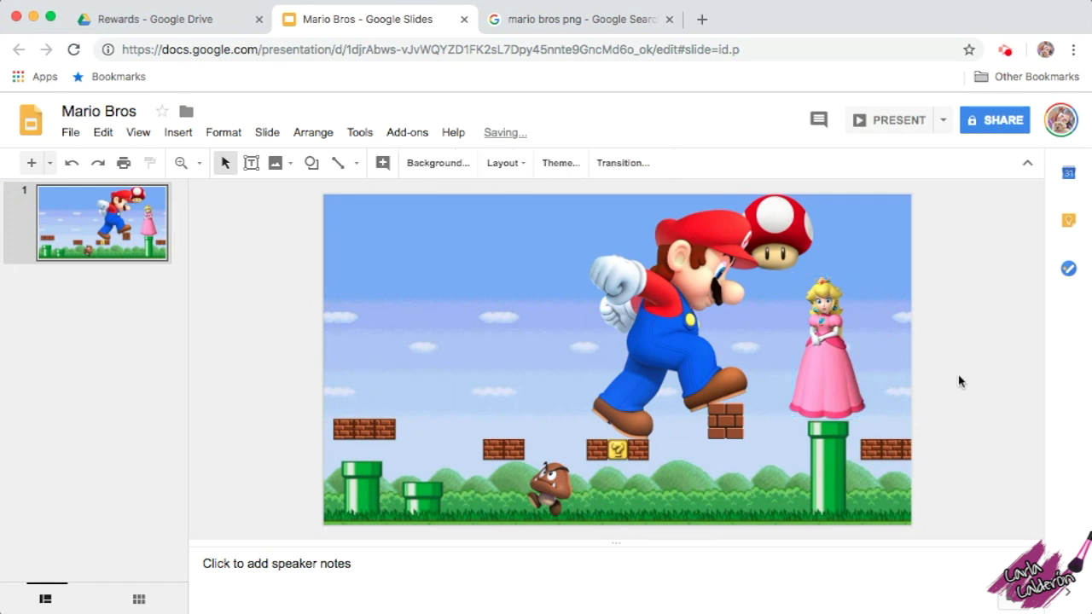
pyautogui.click(840, 372)
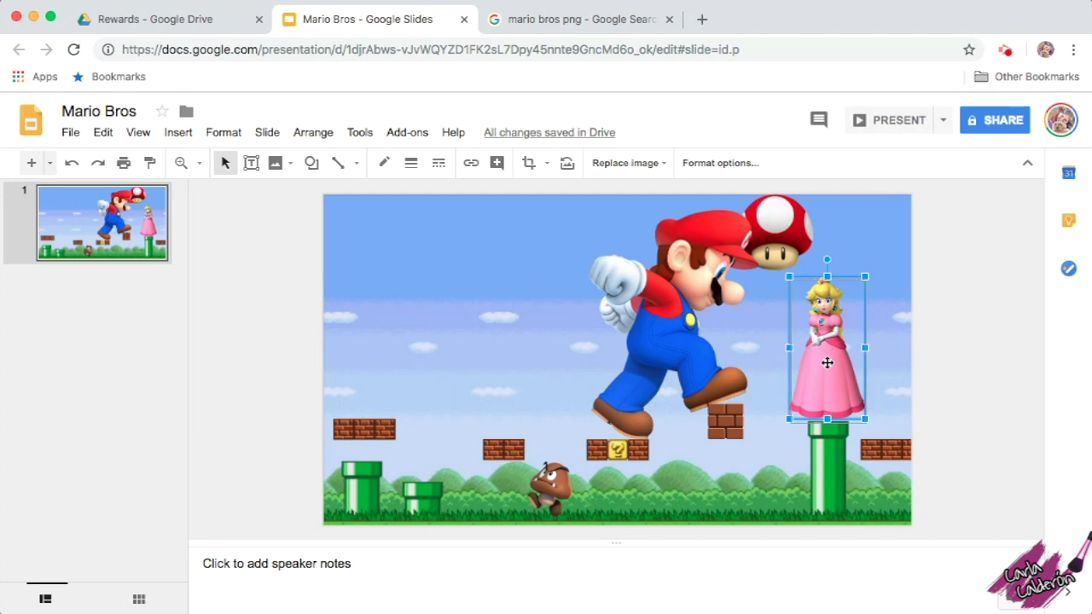
pyautogui.moveTo(828, 360); pyautogui.dragTo(841, 366)
pyautogui.click(989, 359)
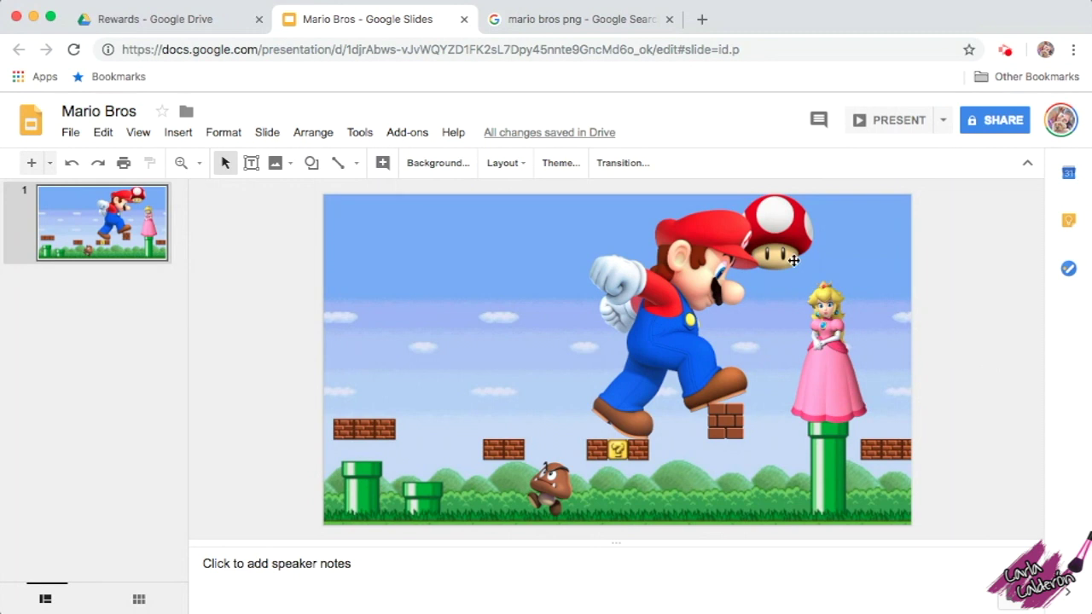
pyautogui.click(826, 363)
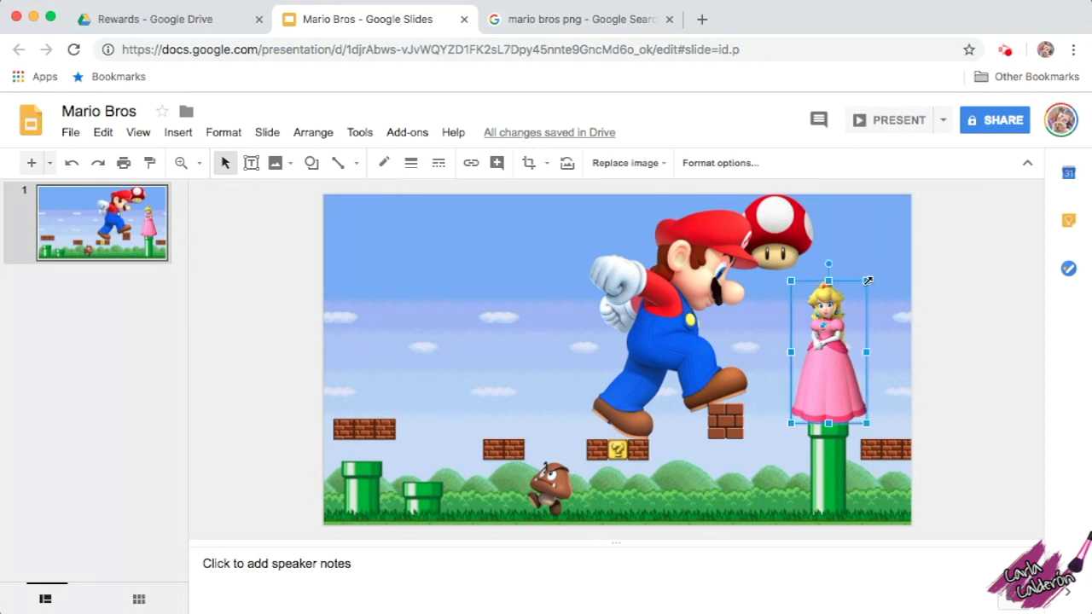
pyautogui.click(993, 303)
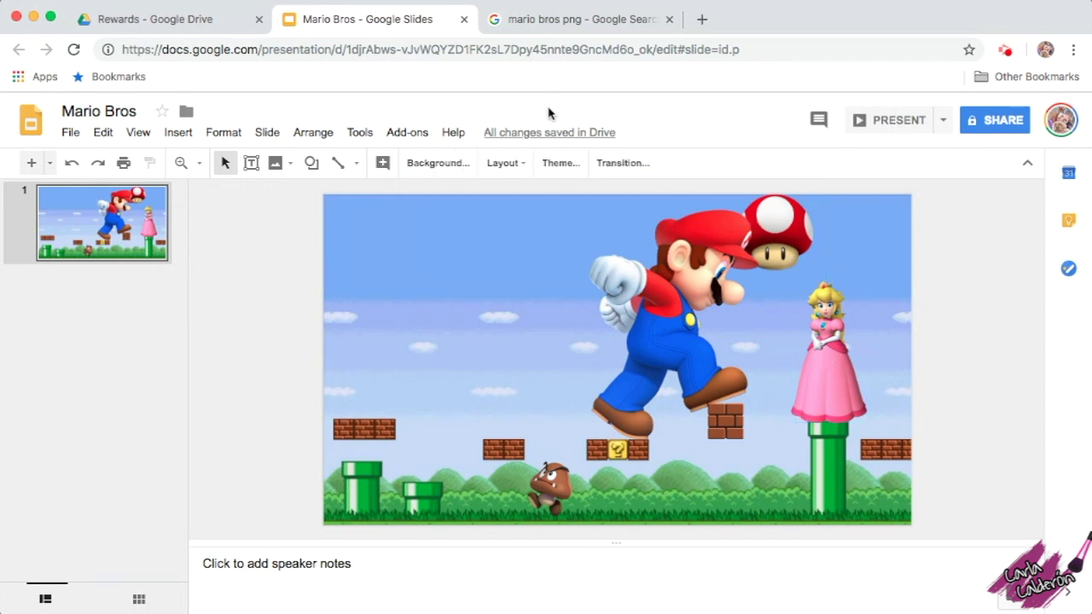
# Step: Open the Luigi riding Yoshi result, then its yellow Yoshi related image at 381 × 400
pyautogui.click(529, 31)
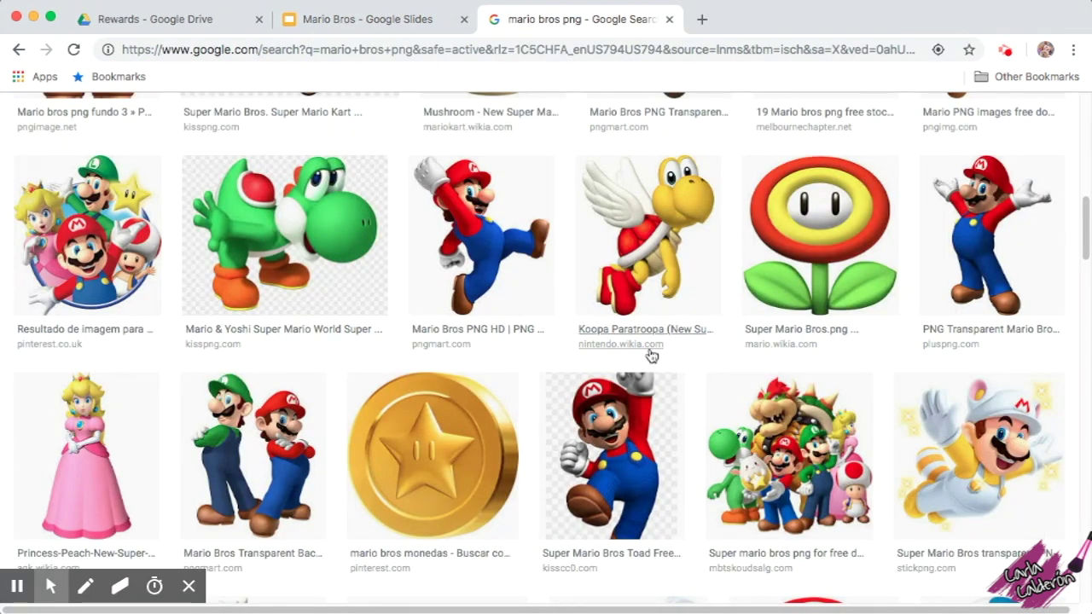
pyautogui.scroll(10, 762, 372)
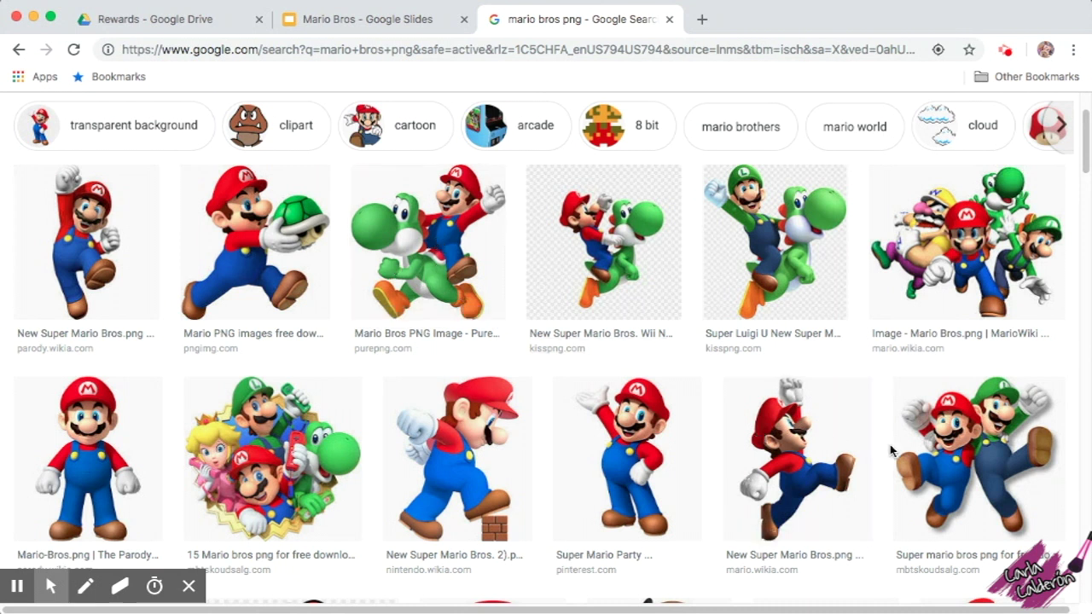
pyautogui.scroll(-2, 798, 417)
pyautogui.scroll(3, 797, 416)
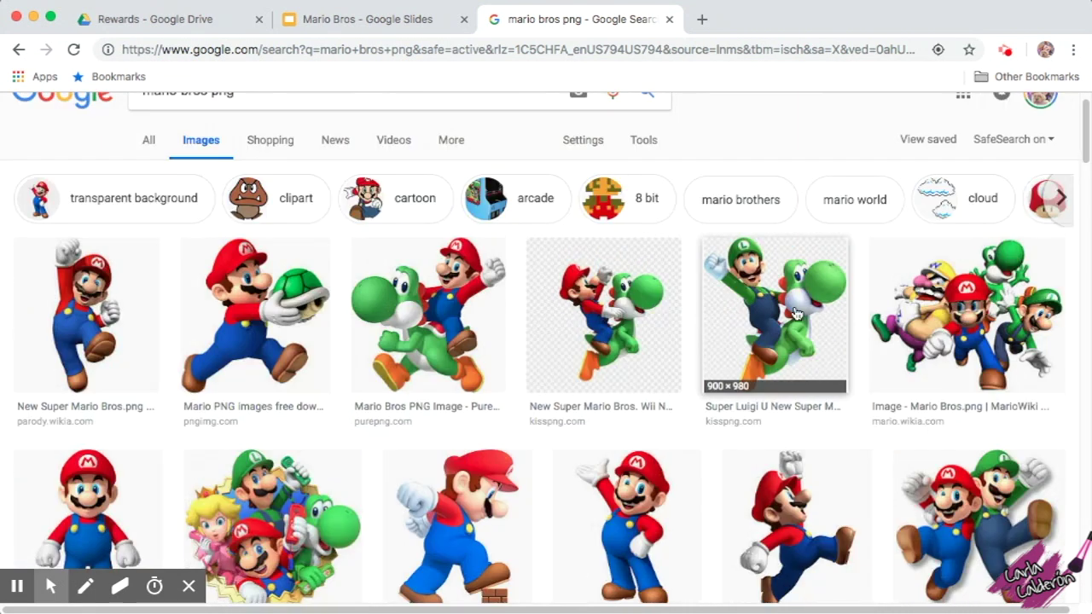
pyautogui.click(799, 315)
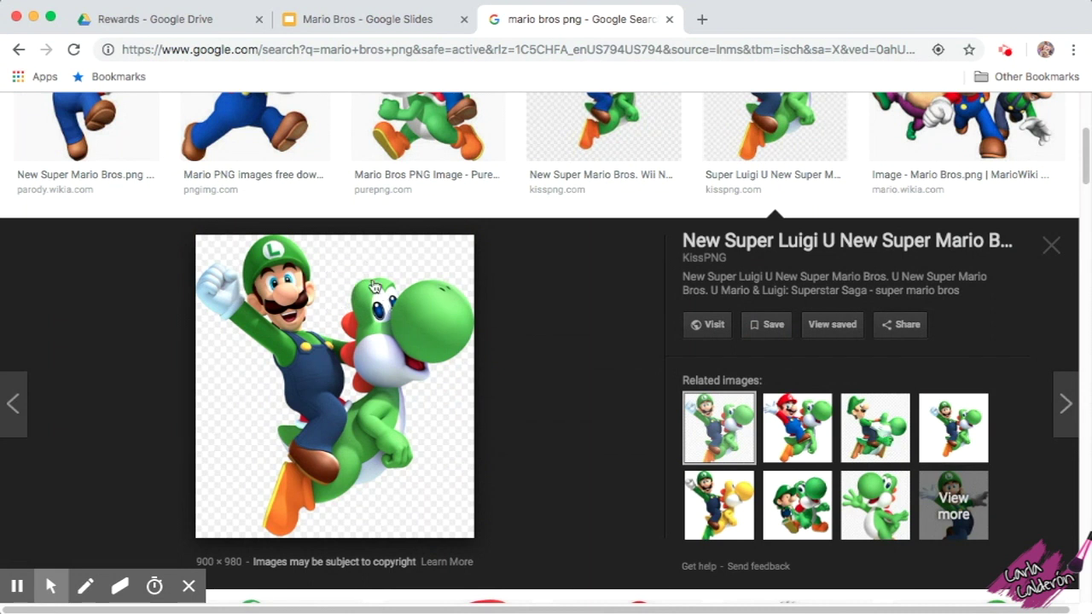
pyautogui.click(728, 507)
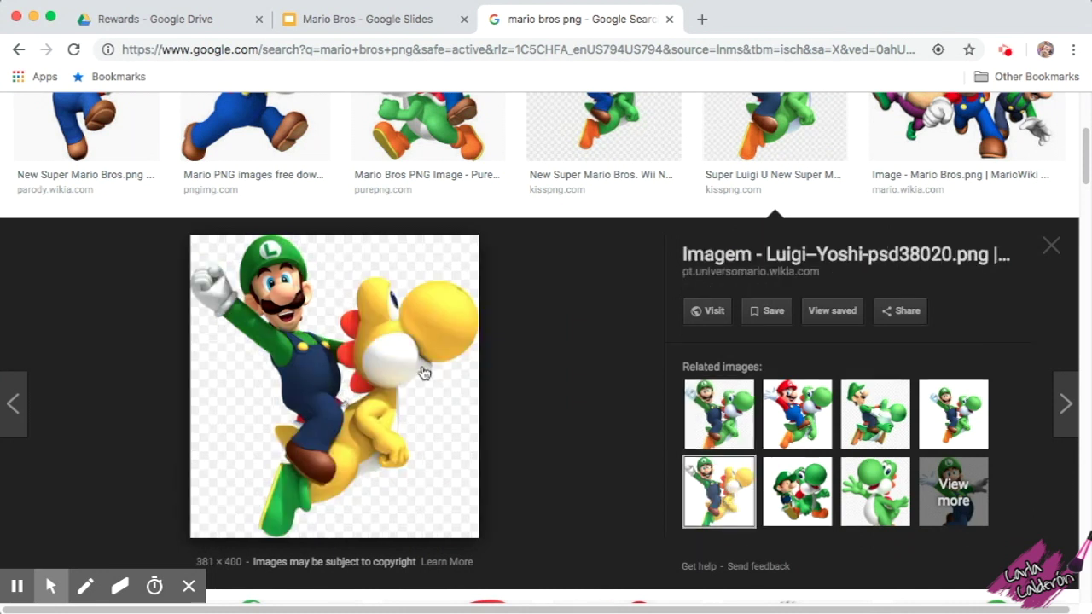
# Step: Drag the Luigi-on-yellow-Yoshi image into the slide, shrink it and place it above the left bricks
pyautogui.moveTo(349, 285); pyautogui.dragTo(369, 26)
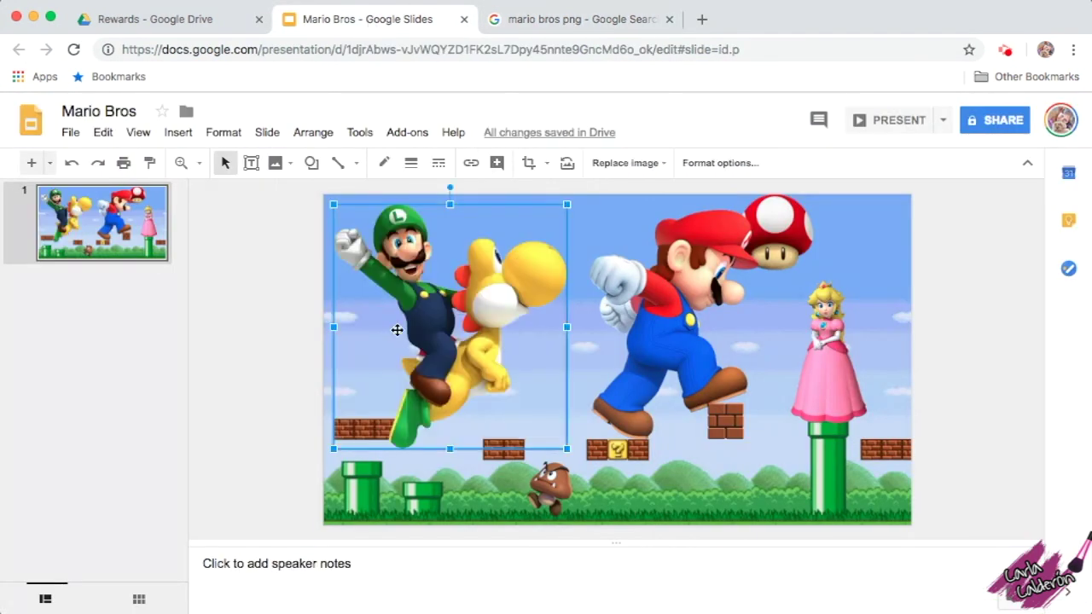
pyautogui.moveTo(567, 204); pyautogui.dragTo(515, 257)
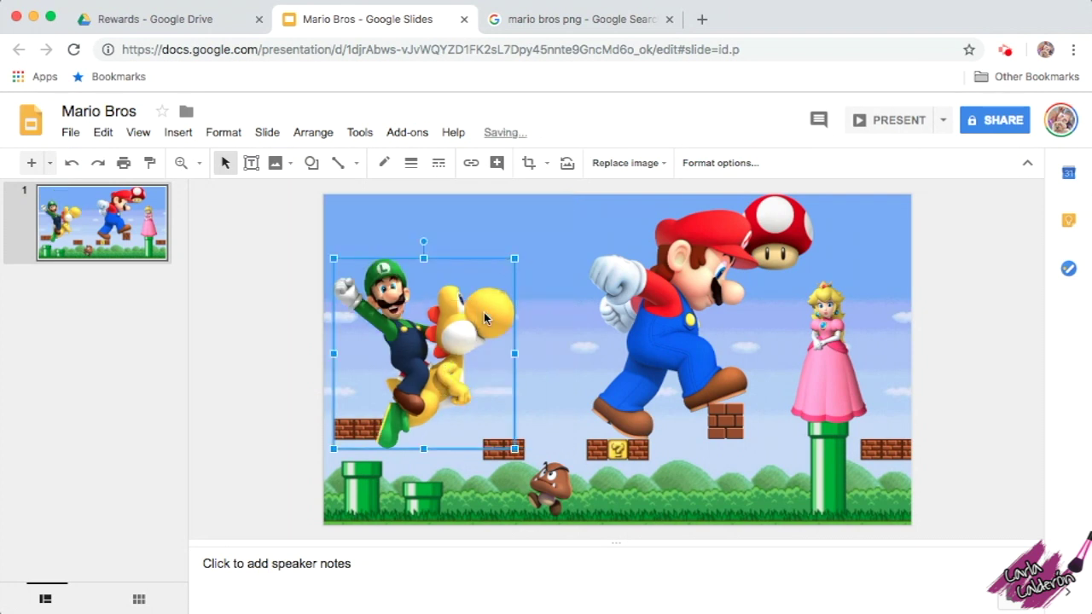
pyautogui.moveTo(515, 257); pyautogui.dragTo(498, 275)
pyautogui.moveTo(439, 355); pyautogui.dragTo(458, 320)
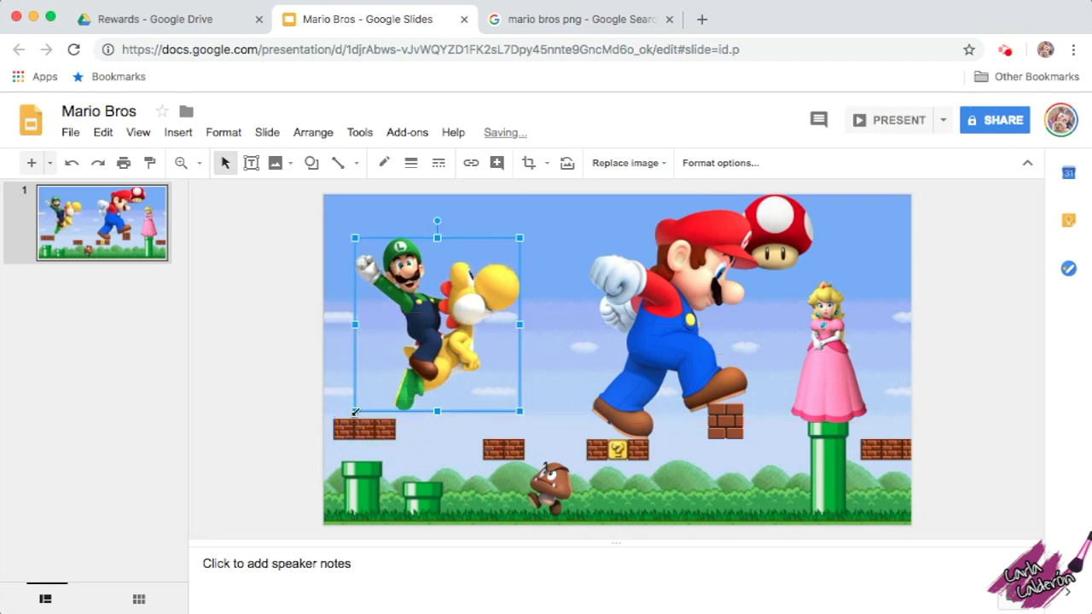
pyautogui.moveTo(356, 411); pyautogui.dragTo(377, 389)
pyautogui.moveTo(461, 320); pyautogui.dragTo(445, 337)
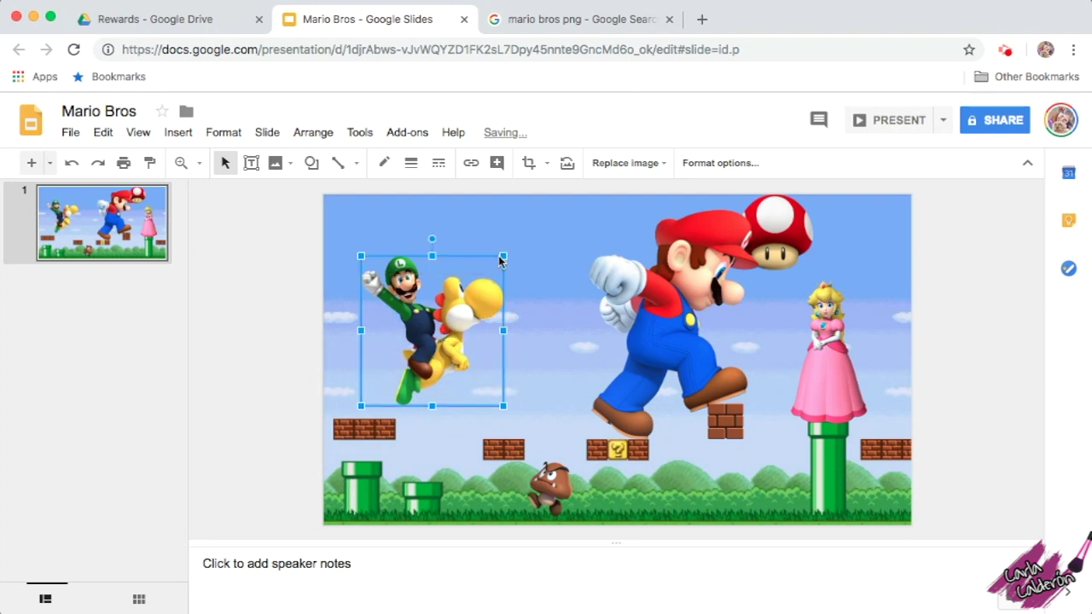
pyautogui.moveTo(503, 257); pyautogui.dragTo(461, 290)
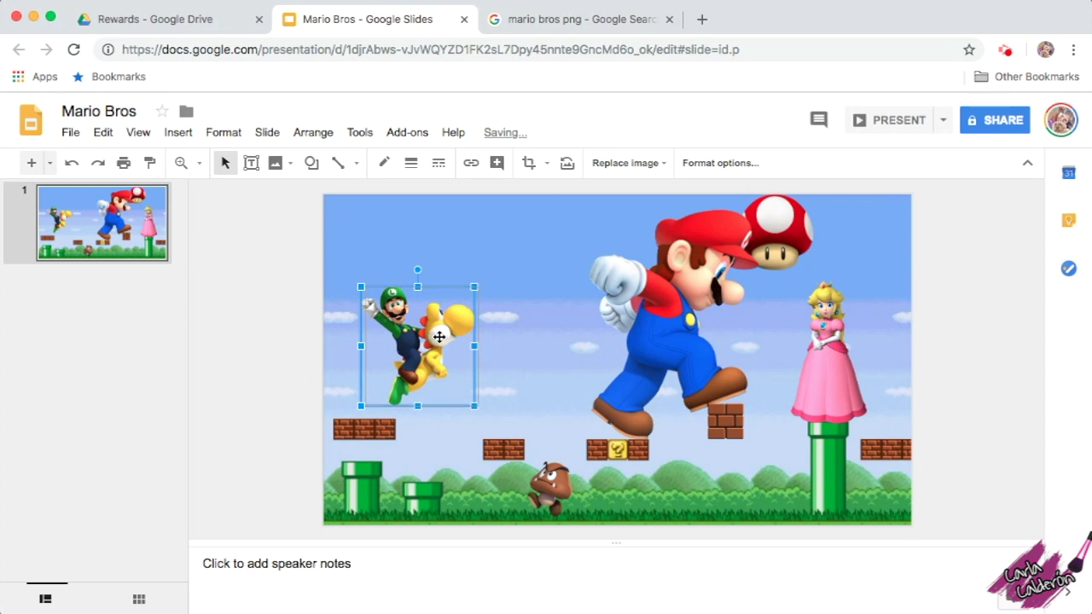
pyautogui.moveTo(437, 339); pyautogui.dragTo(439, 341)
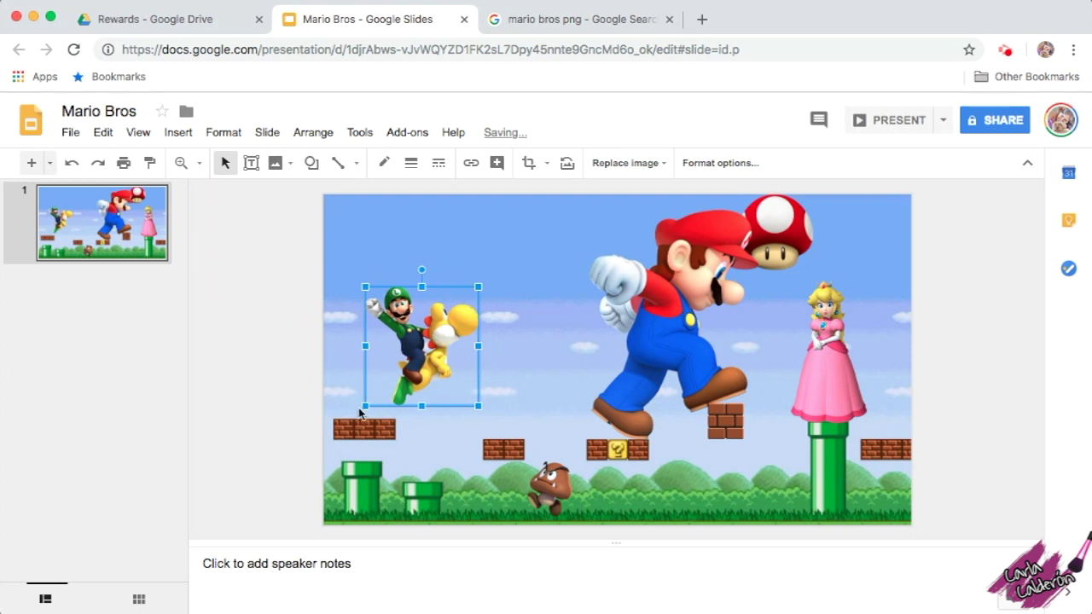
pyautogui.moveTo(427, 358); pyautogui.dragTo(432, 358)
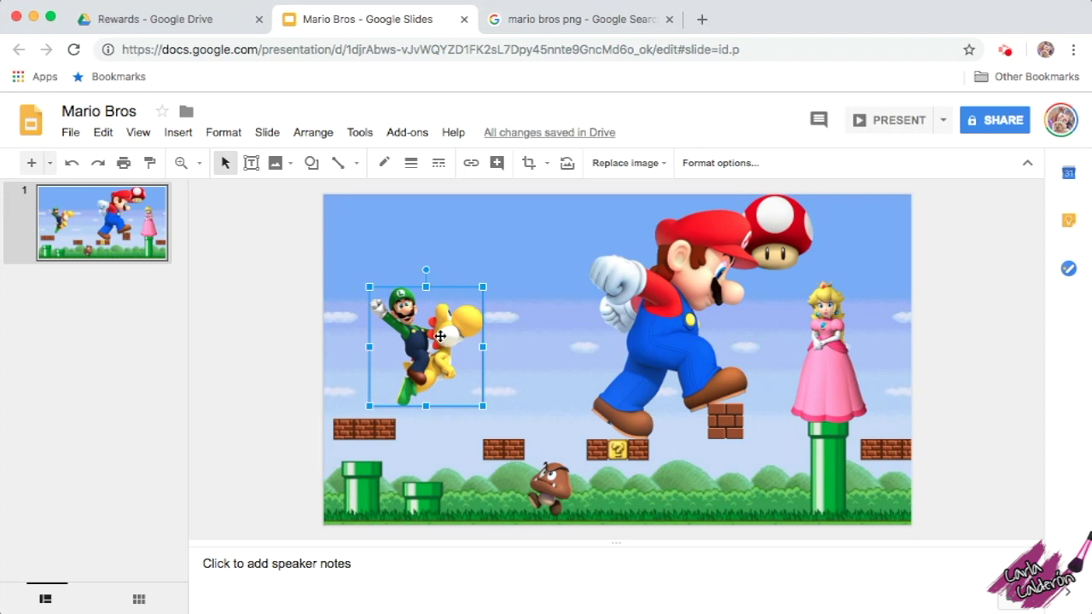
pyautogui.click(830, 341)
# Step: Enlarge Peach slightly using her top-right corner handle, then check the Luigi on Yoshi placement
pyautogui.moveTo(871, 280); pyautogui.dragTo(858, 292)
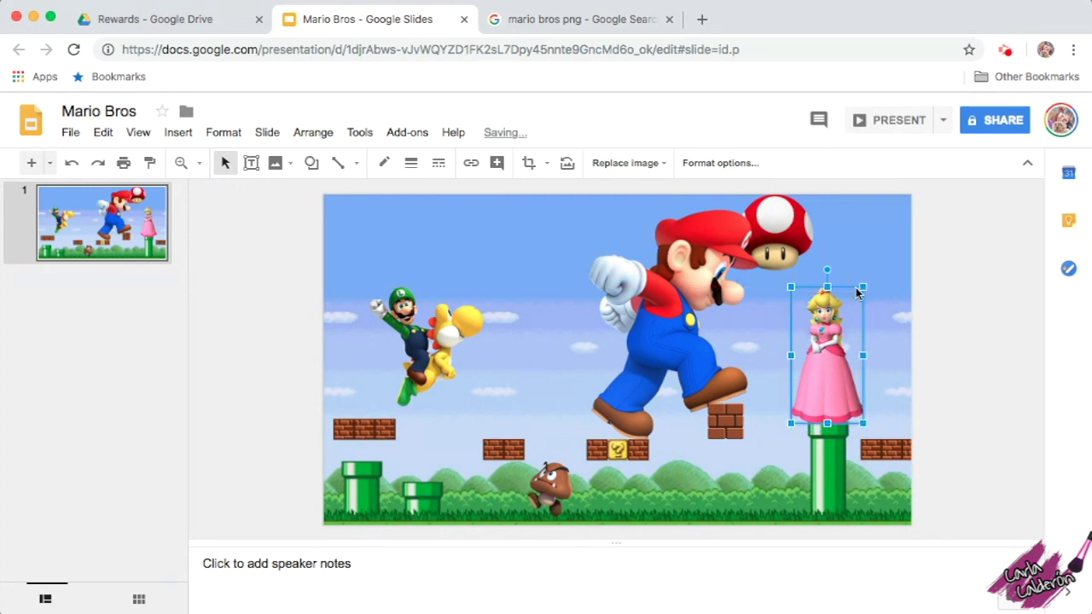
pyautogui.moveTo(862, 286); pyautogui.dragTo(860, 292)
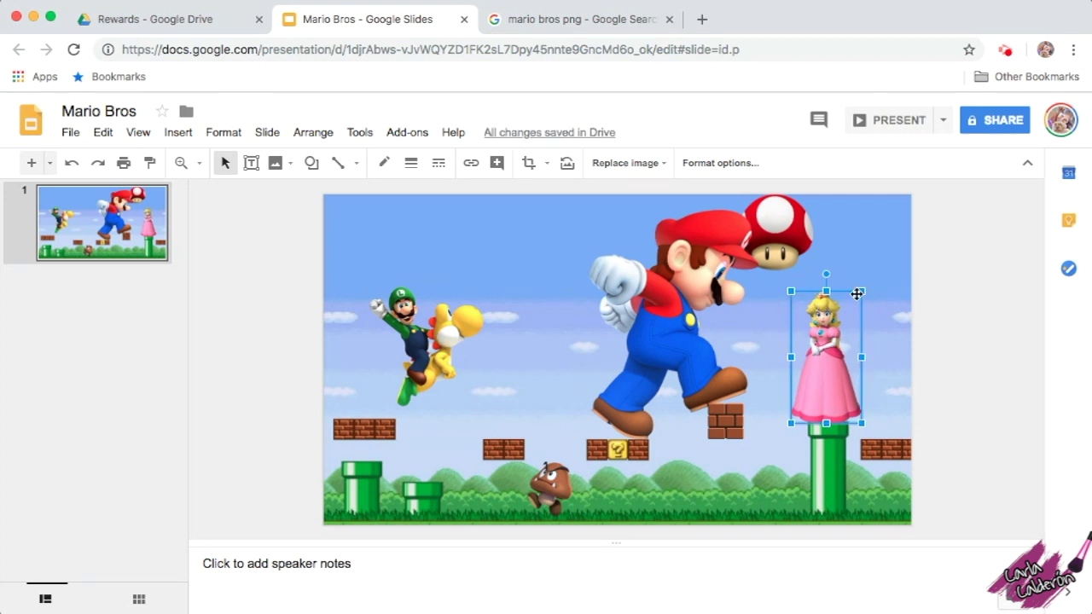
pyautogui.moveTo(859, 292); pyautogui.dragTo(862, 290)
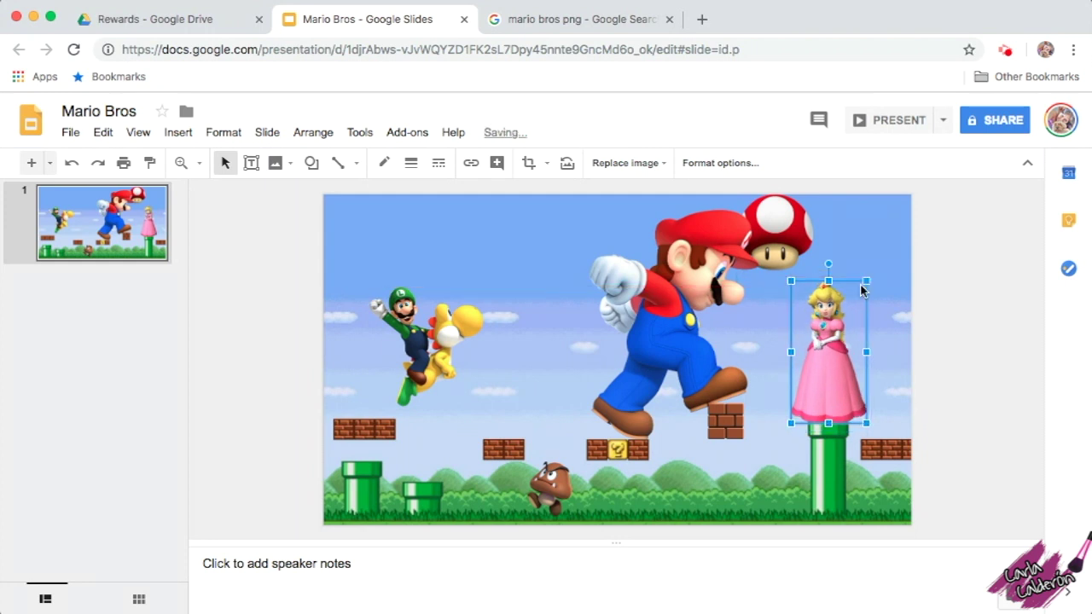
pyautogui.click(997, 316)
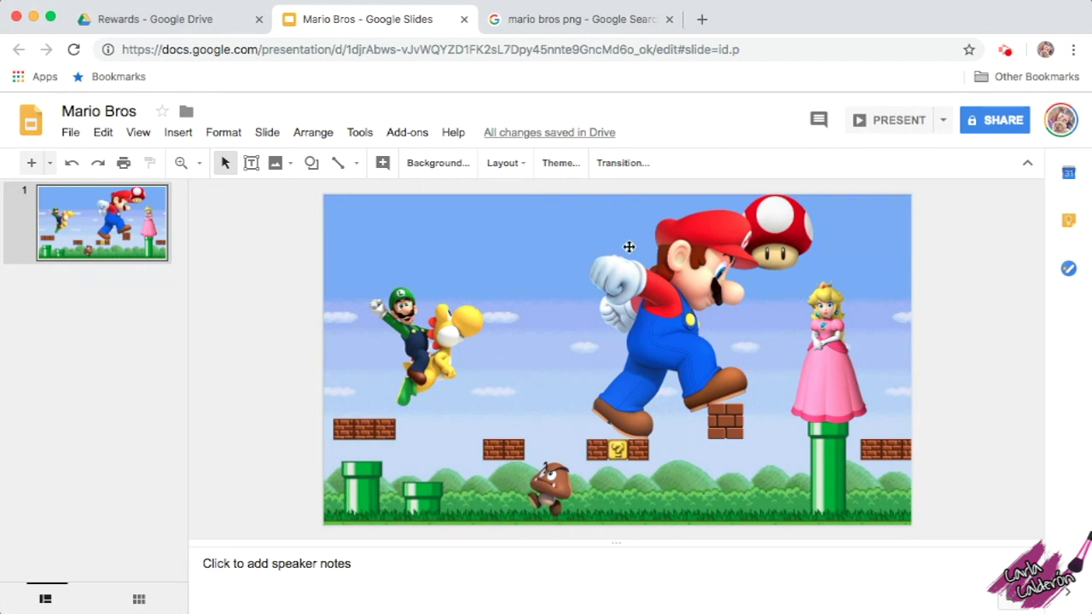
pyautogui.click(435, 325)
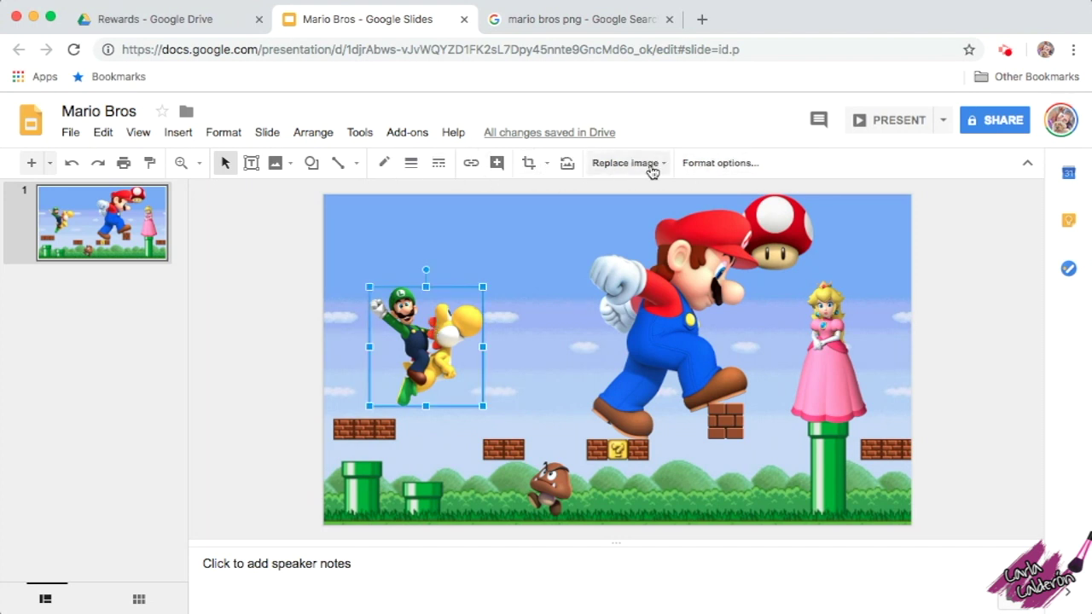
pyautogui.click(301, 316)
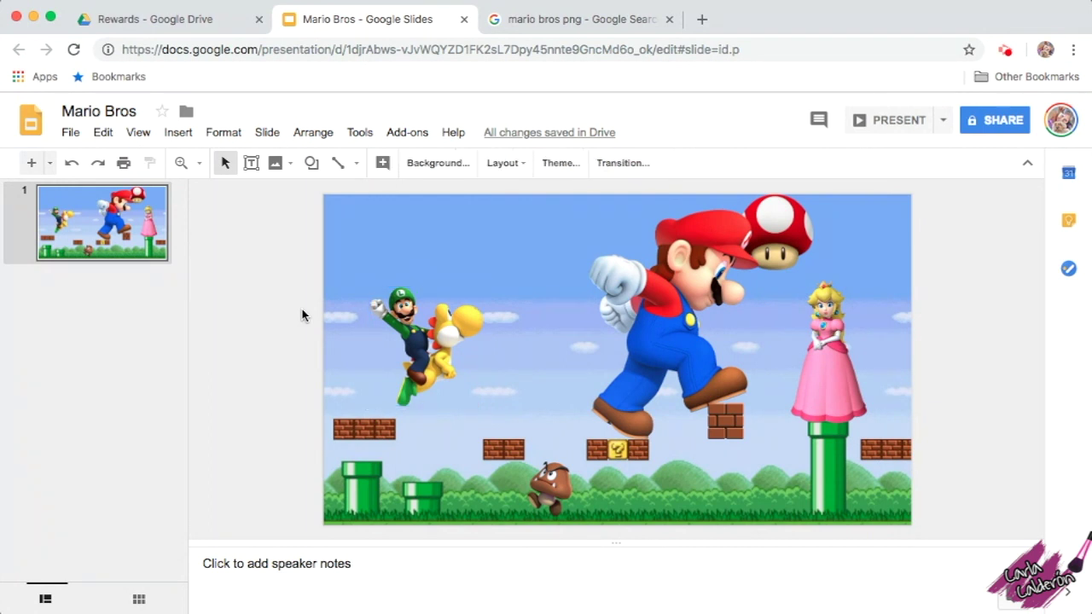
# Step: Open the Animations panel and set the mushroom's animation to Fly in from top
pyautogui.click(618, 165)
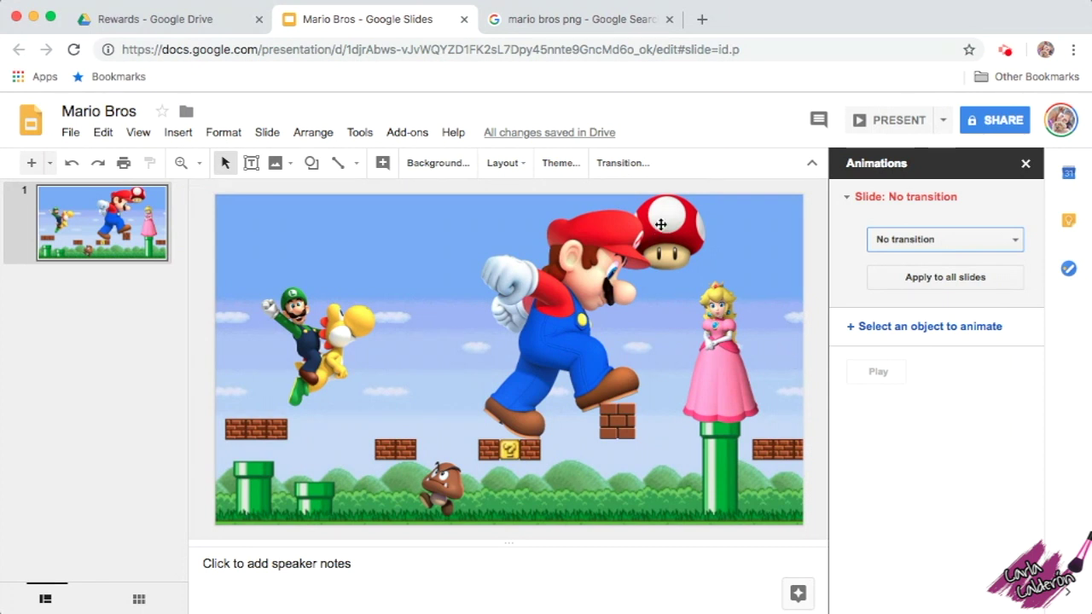
pyautogui.click(687, 239)
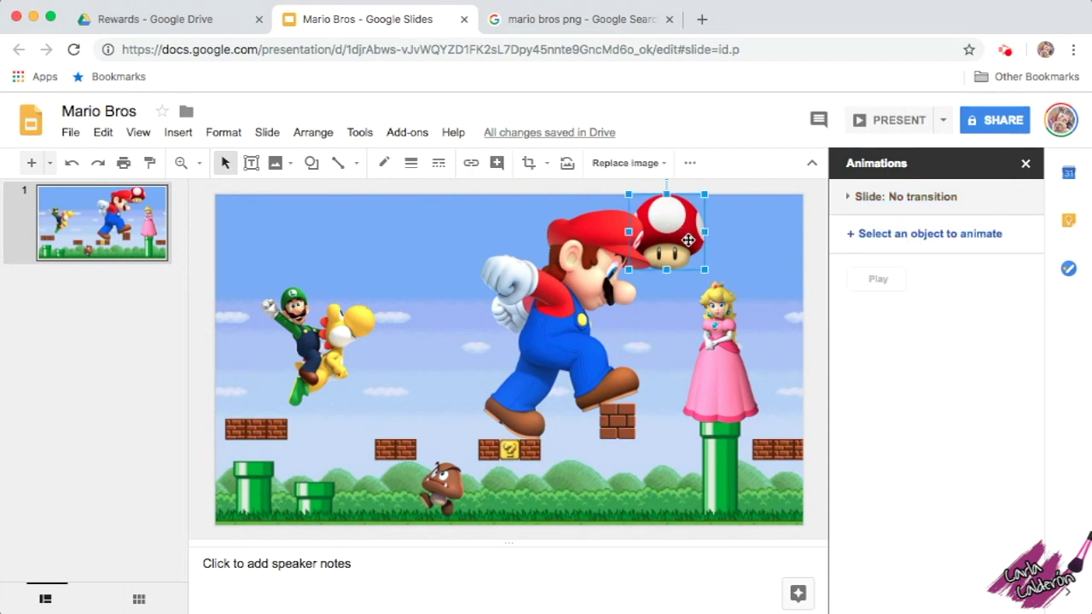
pyautogui.click(940, 243)
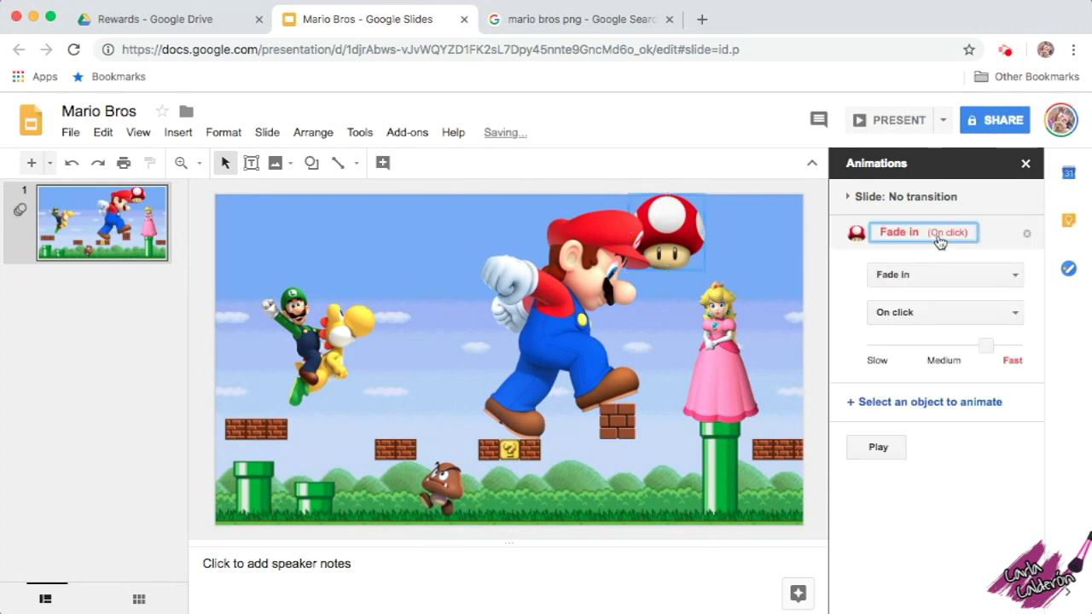
pyautogui.click(917, 279)
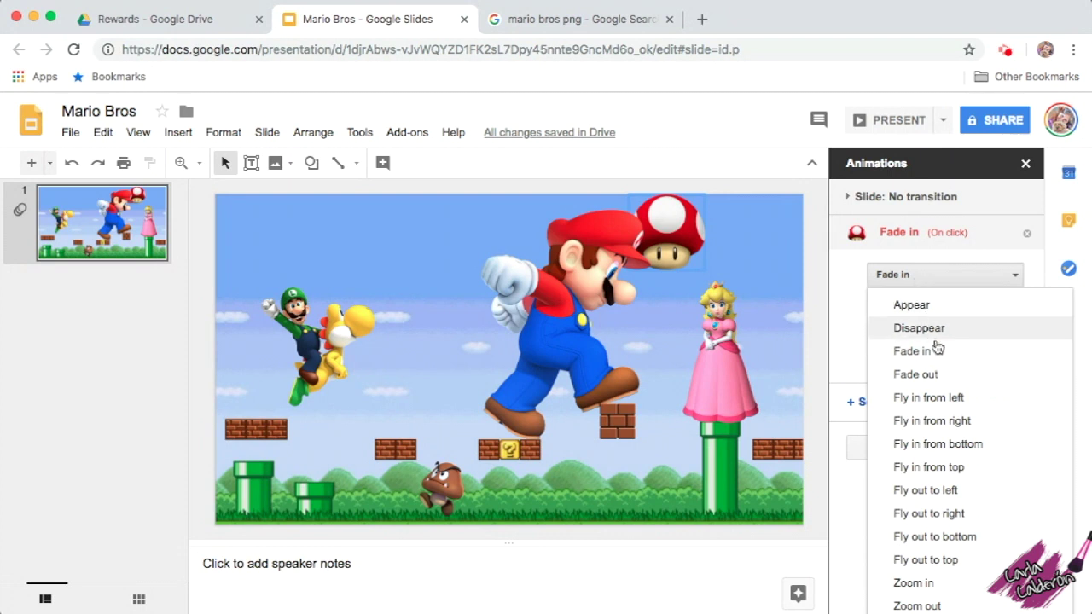
pyautogui.click(967, 469)
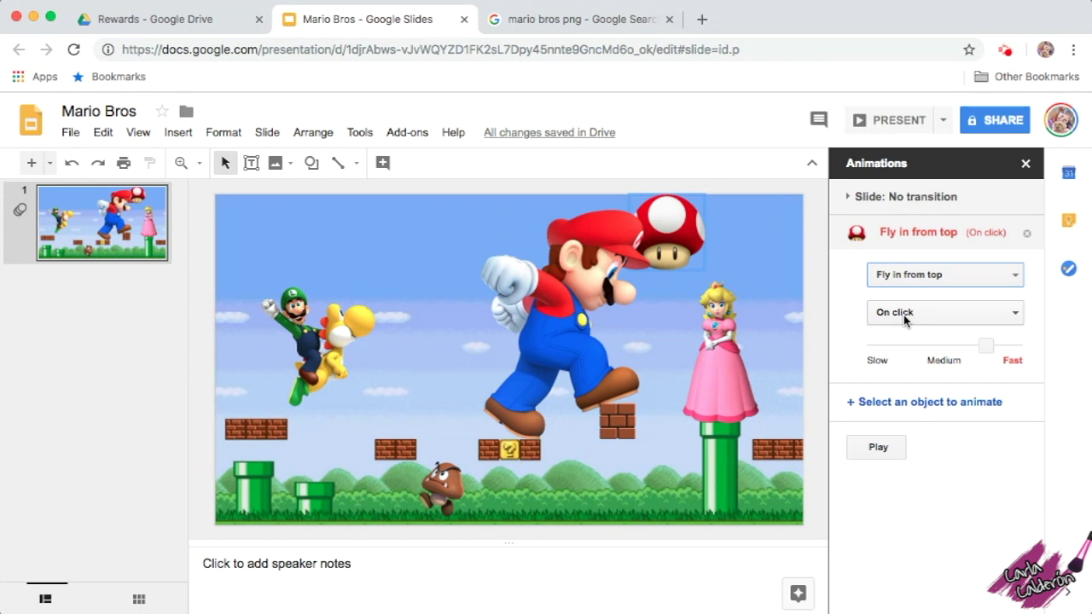
pyautogui.click(558, 291)
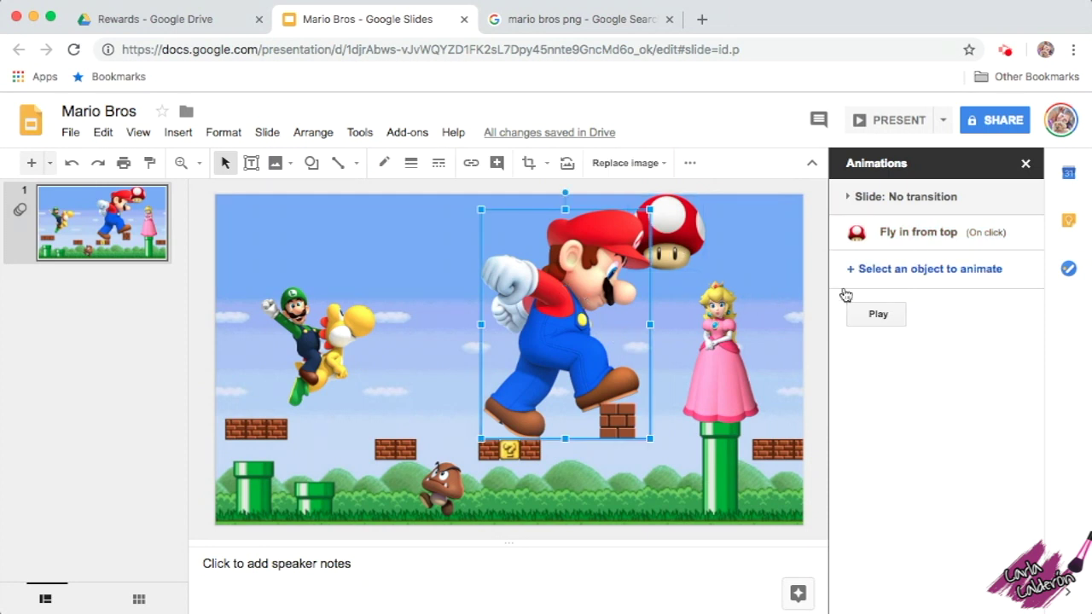
# Step: Add a Fade in animation to Mario and a Fly in from right animation to the Goomba
pyautogui.click(914, 269)
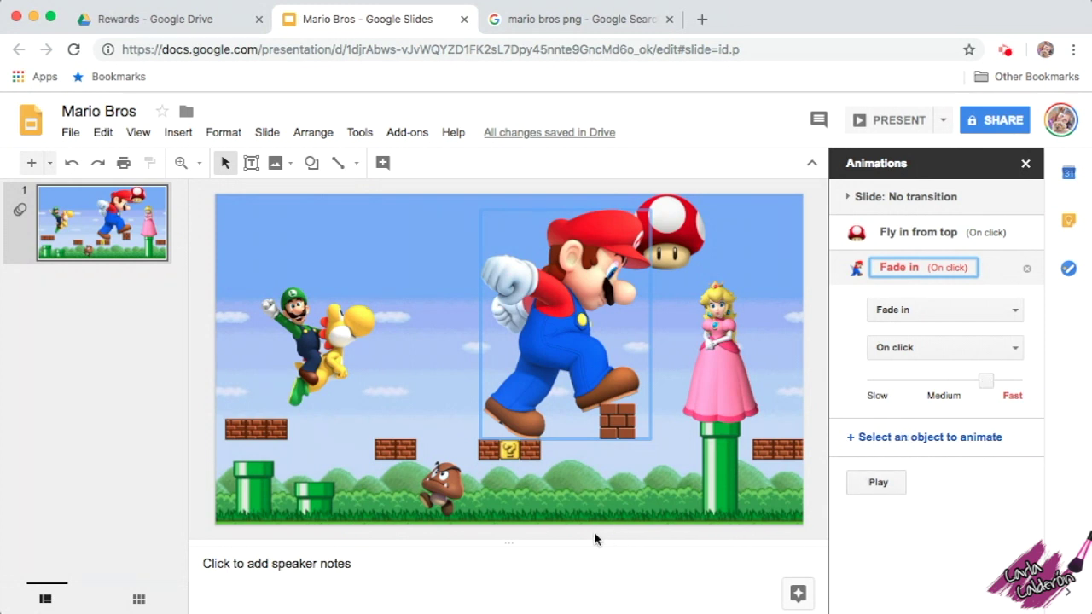
pyautogui.click(455, 492)
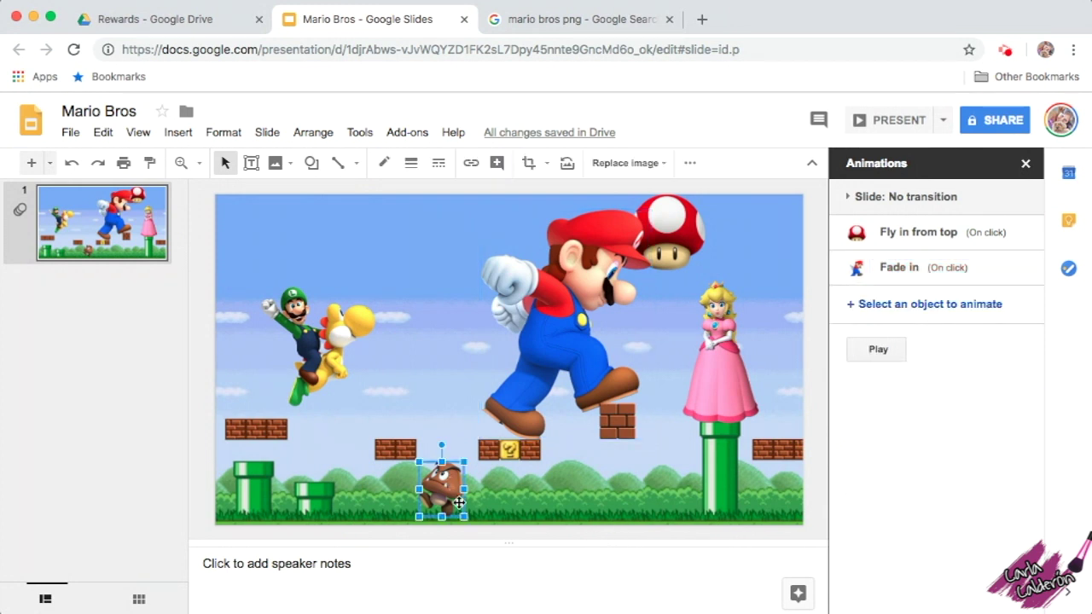
pyautogui.click(900, 306)
pyautogui.click(945, 344)
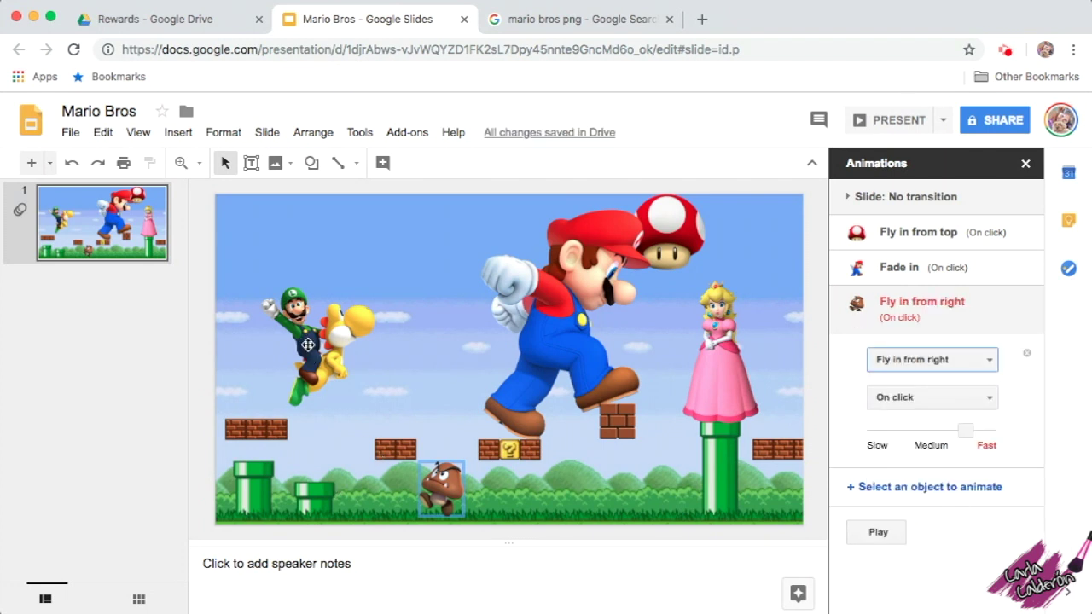
# Step: Add a Fly in from bottom animation to Peach
pyautogui.click(715, 346)
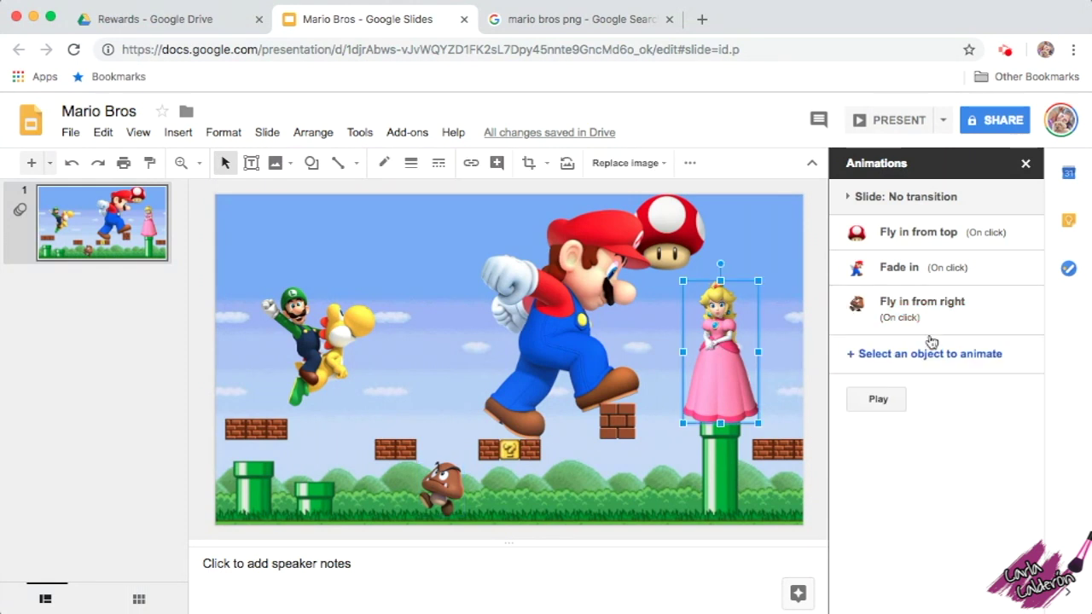
pyautogui.click(945, 355)
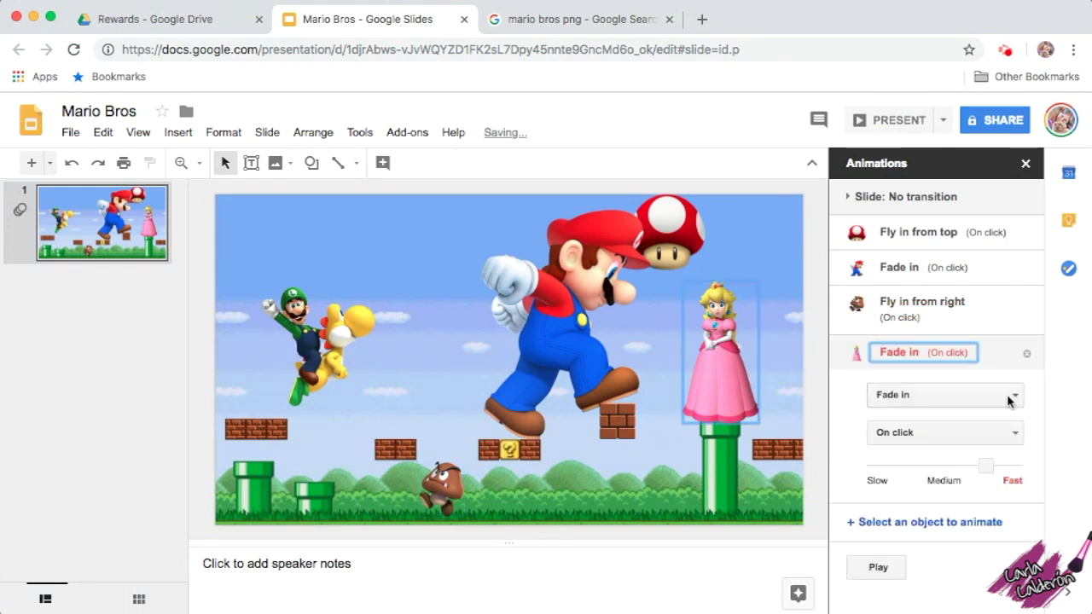
pyautogui.click(962, 392)
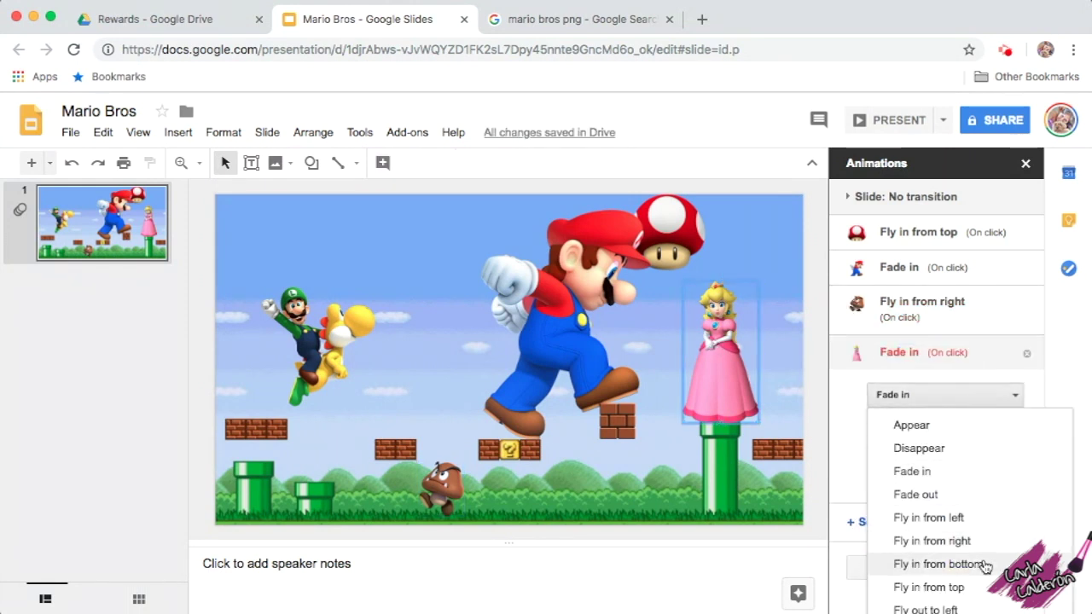
pyautogui.click(940, 565)
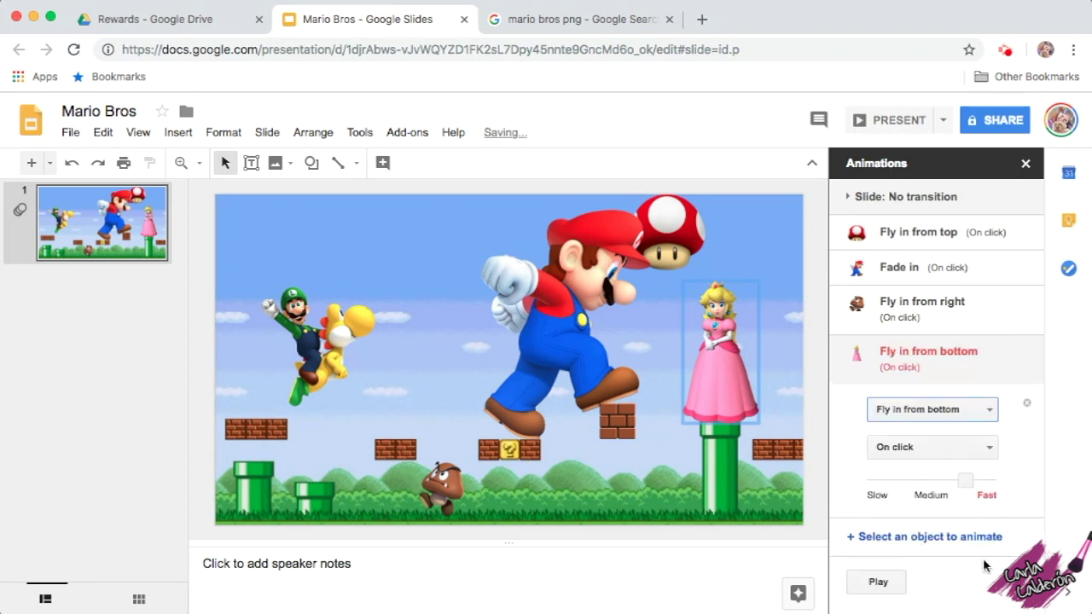
# Step: Add a Fly in from left animation to Luigi on Yoshi
pyautogui.click(317, 328)
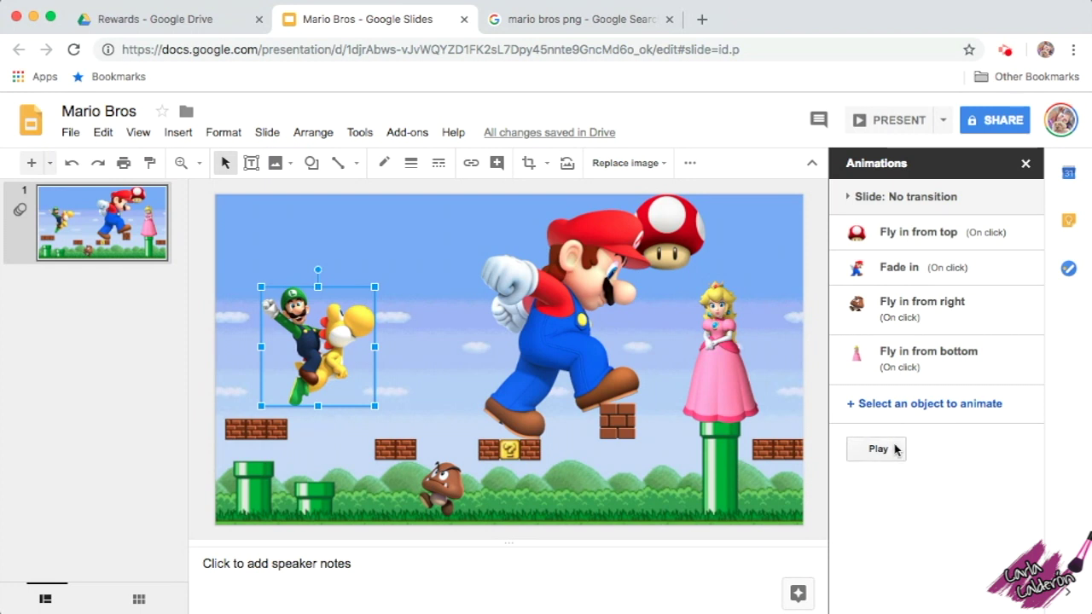
pyautogui.click(890, 411)
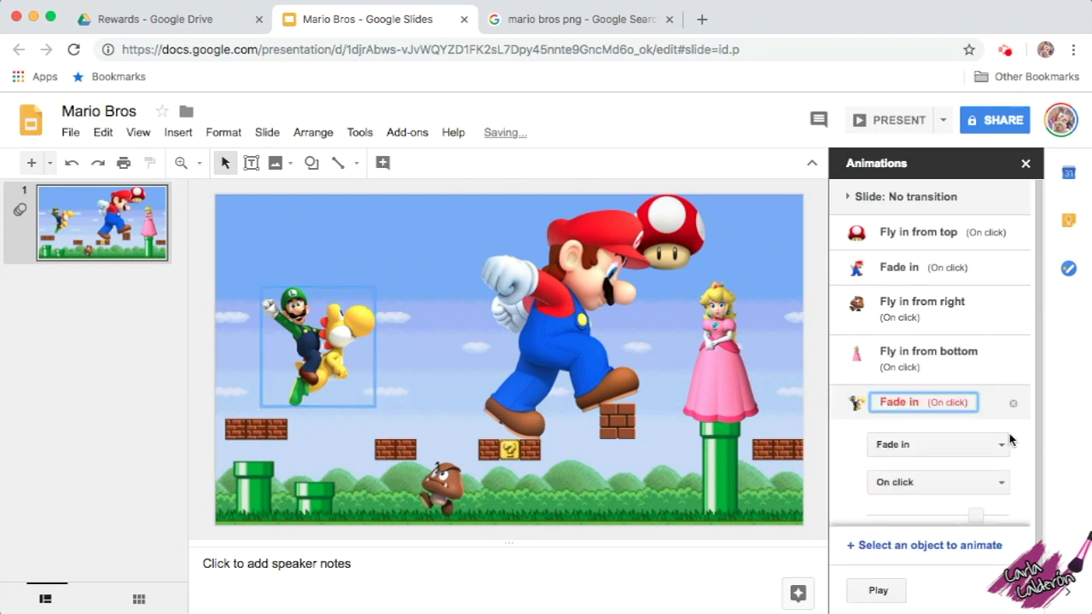
pyautogui.click(949, 451)
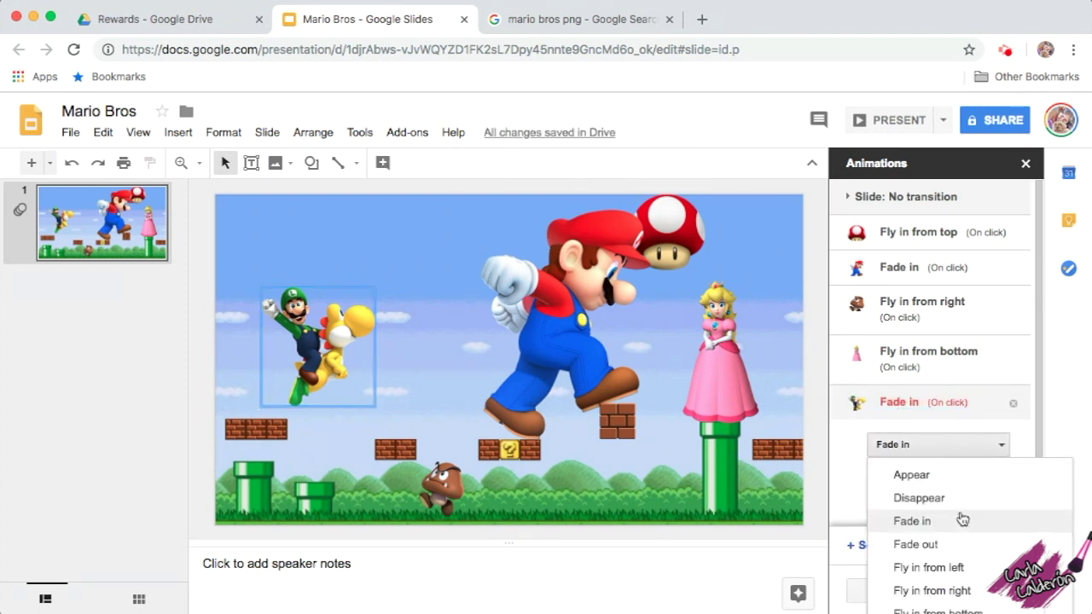
pyautogui.click(980, 568)
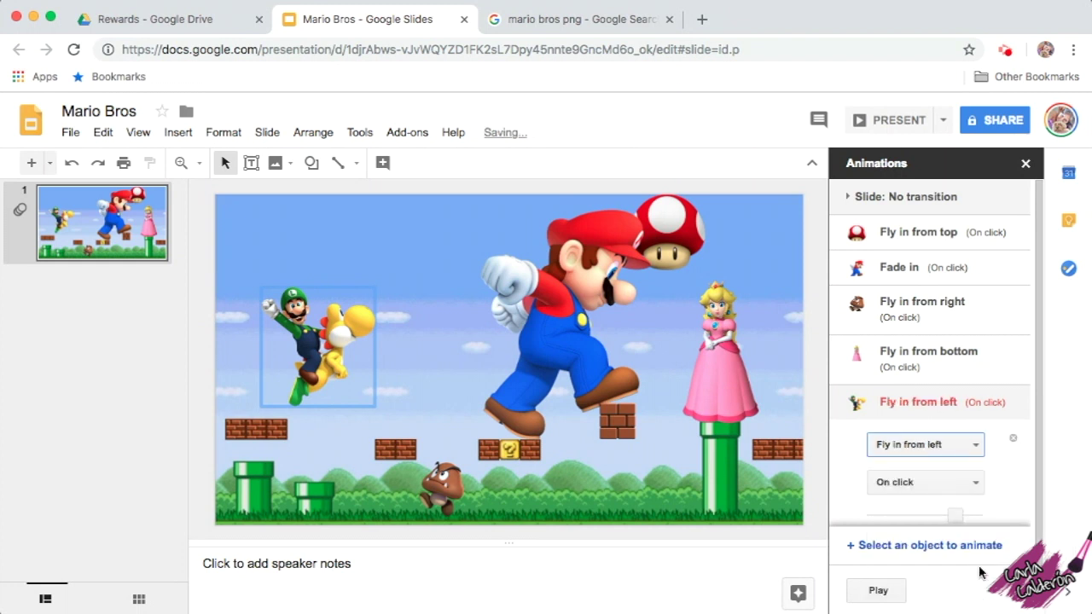
pyautogui.click(637, 186)
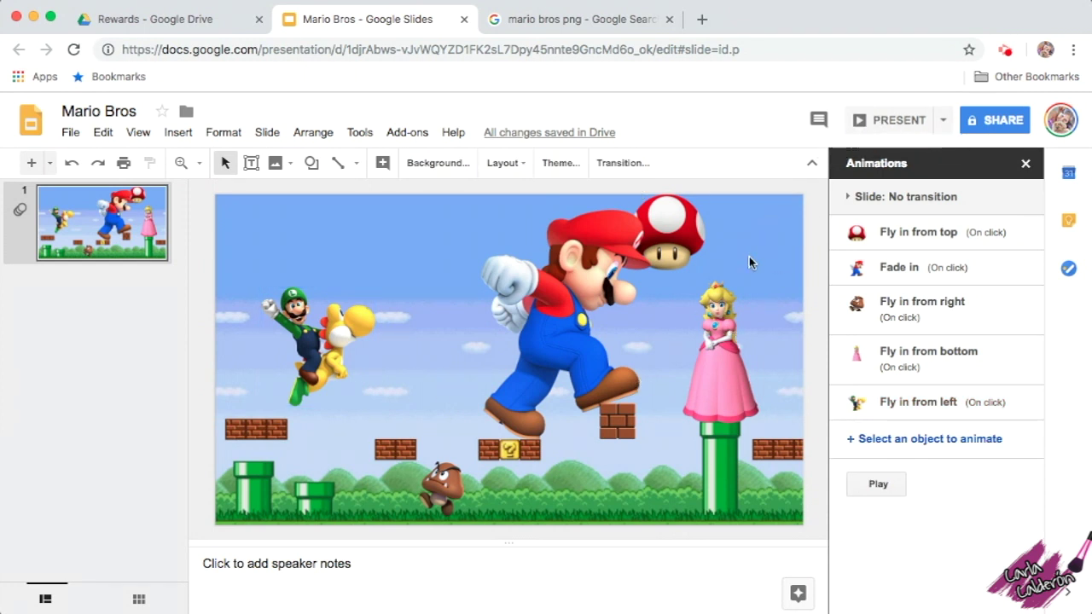
pyautogui.click(884, 119)
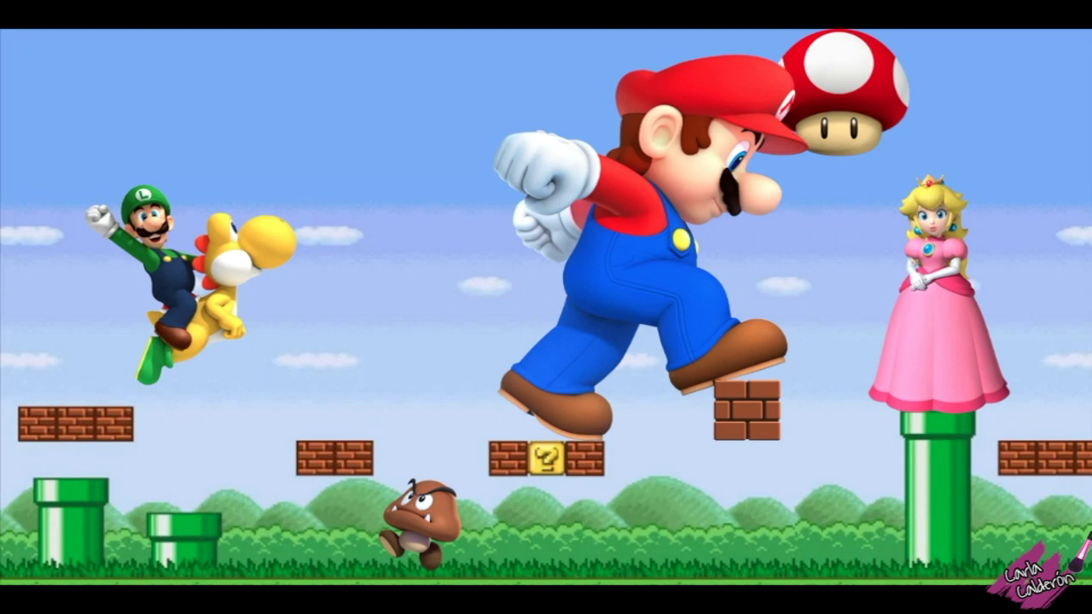
pyautogui.press('Escape')
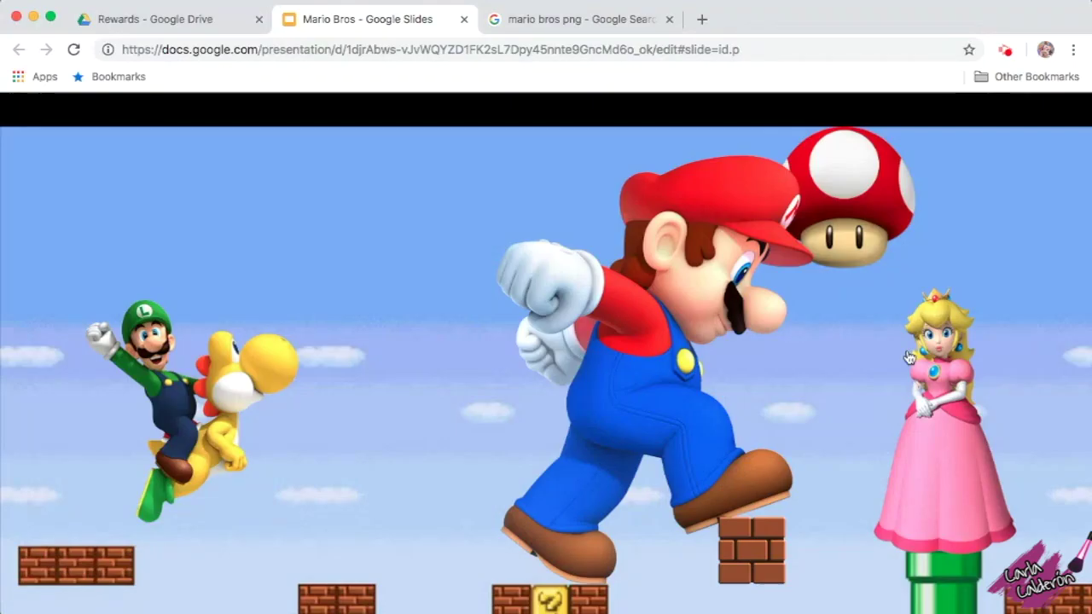